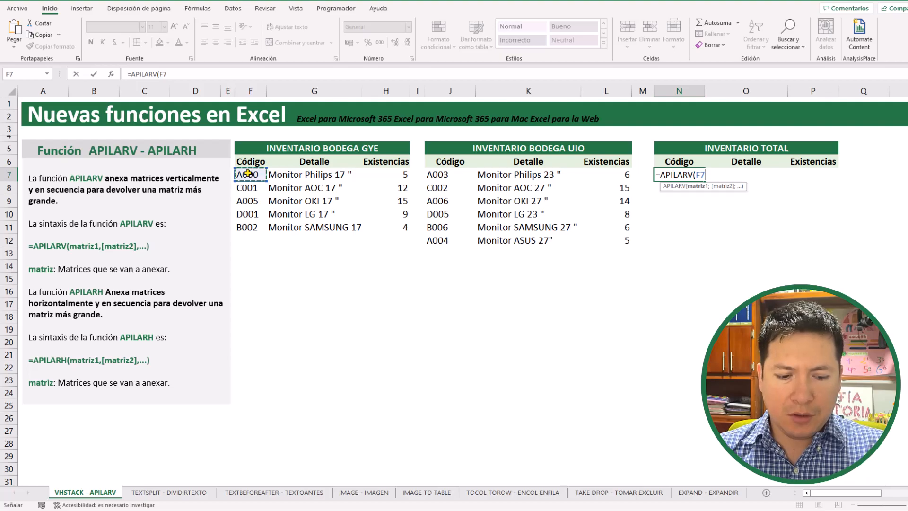
Step: Complete the INVENTARIO TOTAL formula in N7 as =APILARV(F7:H11;J7:L12) to stack the GYE and UIO inventories vertically
{"action": "key", "text": "ctrl+shift+Down"}
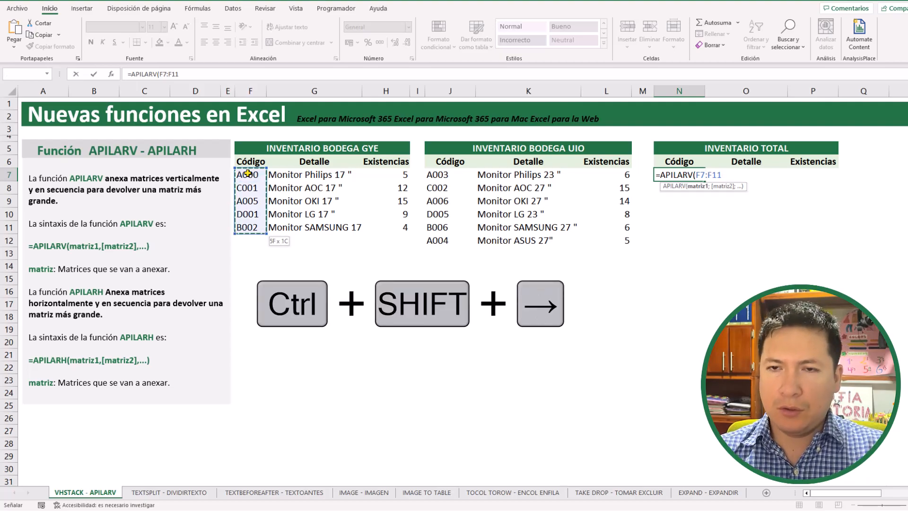
{"action": "key", "text": "ctrl+shift+Right"}
{"action": "type", "text": ";"}
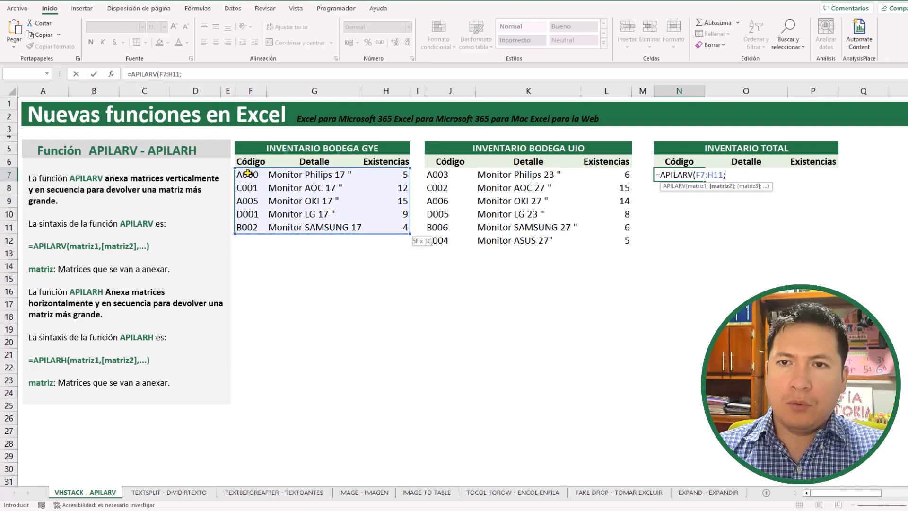
{"action": "key", "text": "Left"}
{"action": "key", "text": "Left"}
{"action": "key", "text": "Left"}
{"action": "key", "text": "Left"}
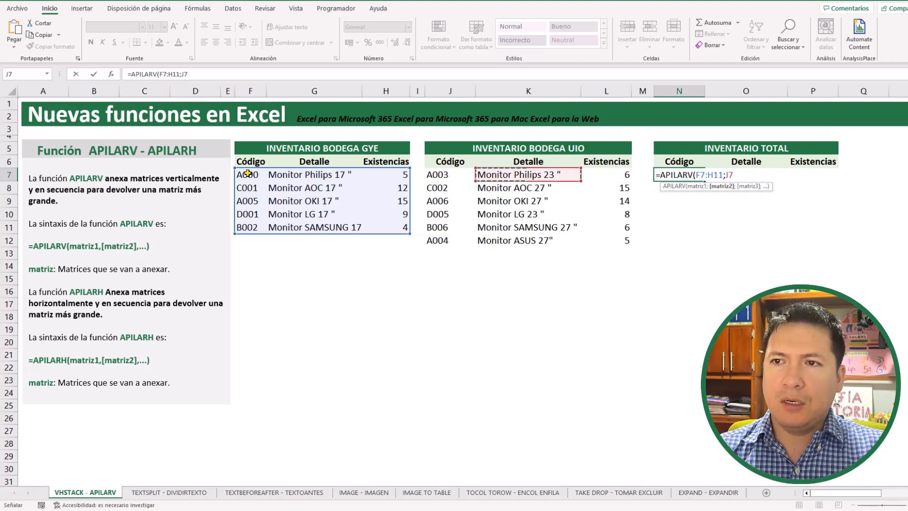
{"action": "key", "text": "ctrl+shift+Down"}
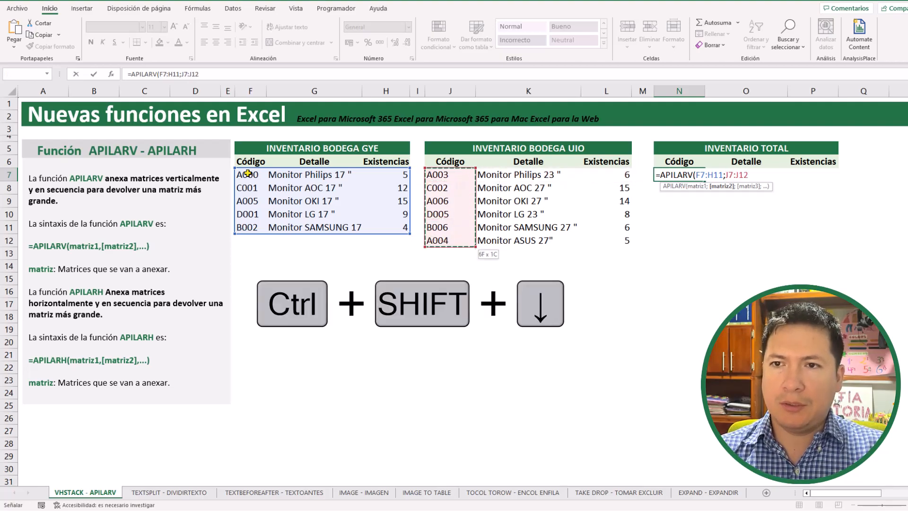
{"action": "key", "text": "ctrl+shift+Right"}
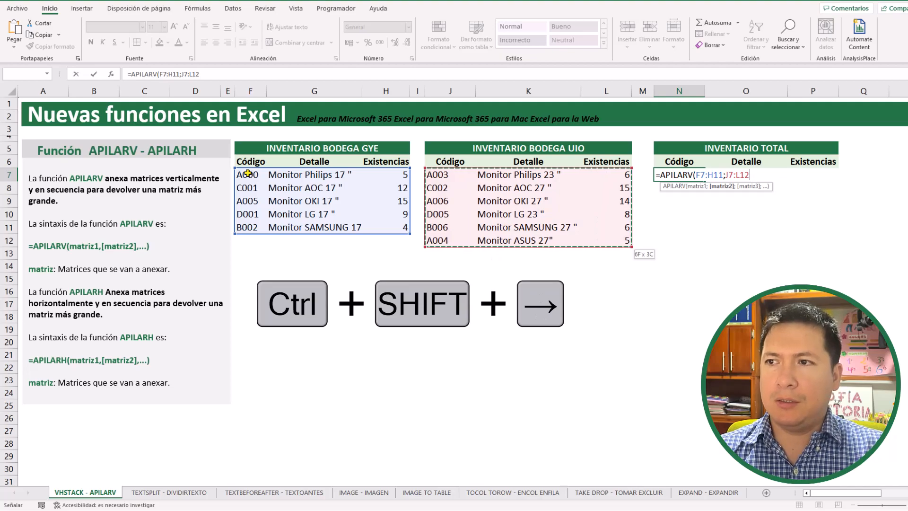
{"action": "type", "text": ")"}
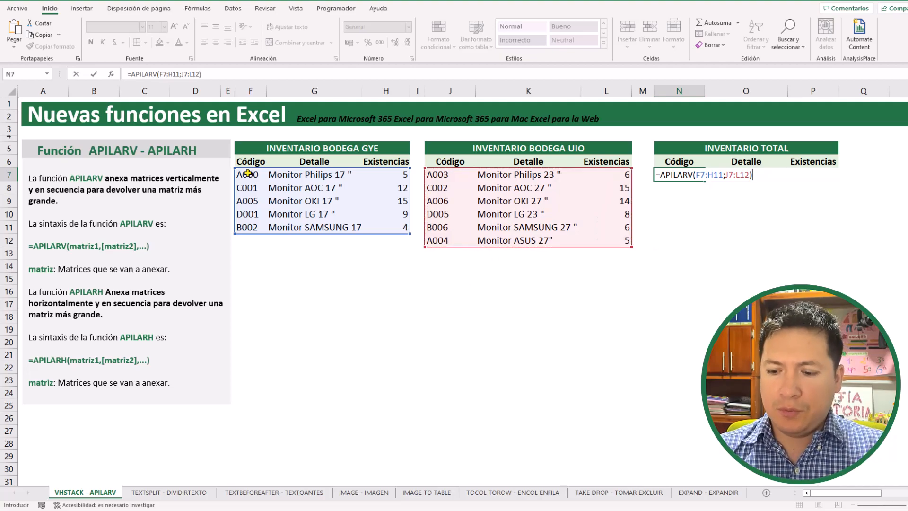
{"action": "key", "text": "Return"}
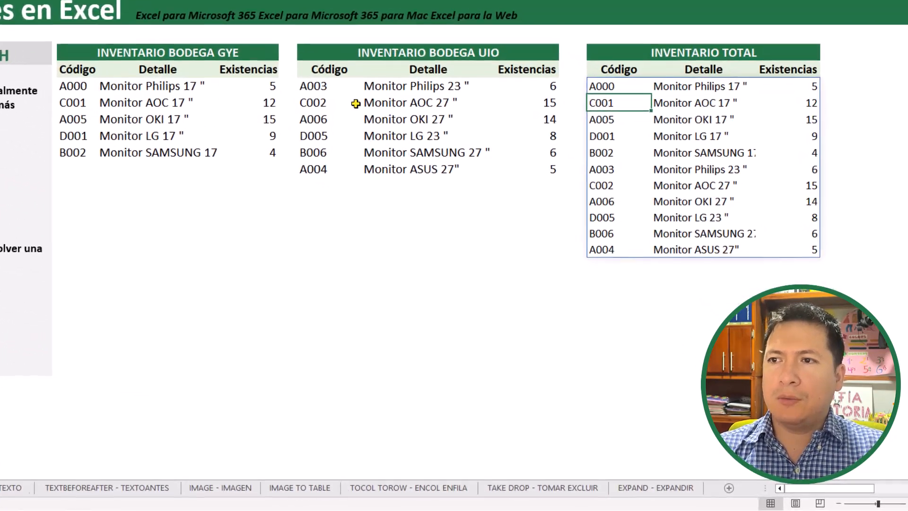
{"action": "left_click_drag", "start_coordinate": [581, 61], "coordinate": [768, 234]}
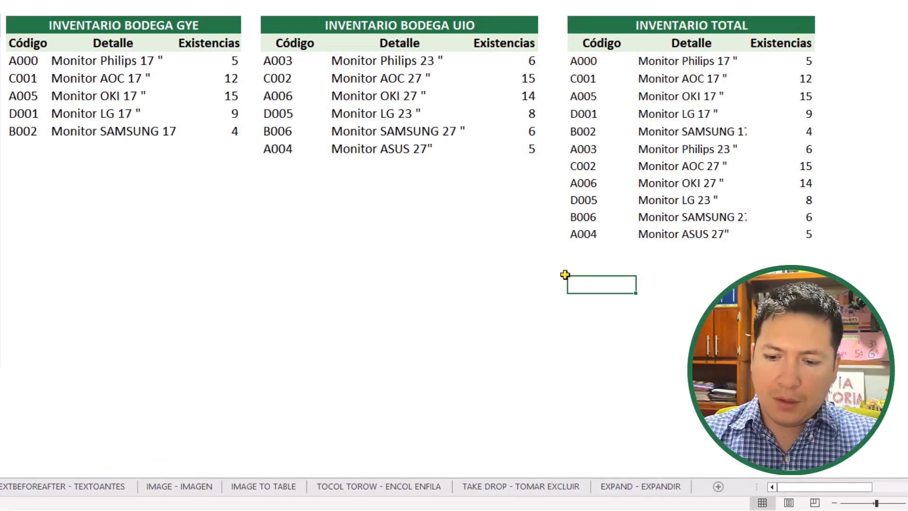
Step: Enter =APILARH(F7:H11;J7:L12) in the selected empty cell below the total inventory to place both inventories side by side
{"action": "type", "text": "AP"}
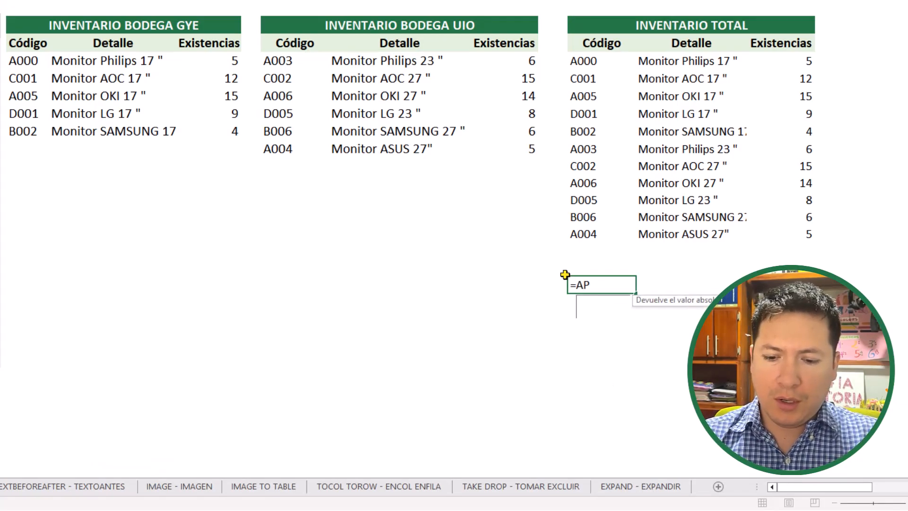
{"action": "type", "text": "ILAR"}
{"action": "key", "text": "Tab"}
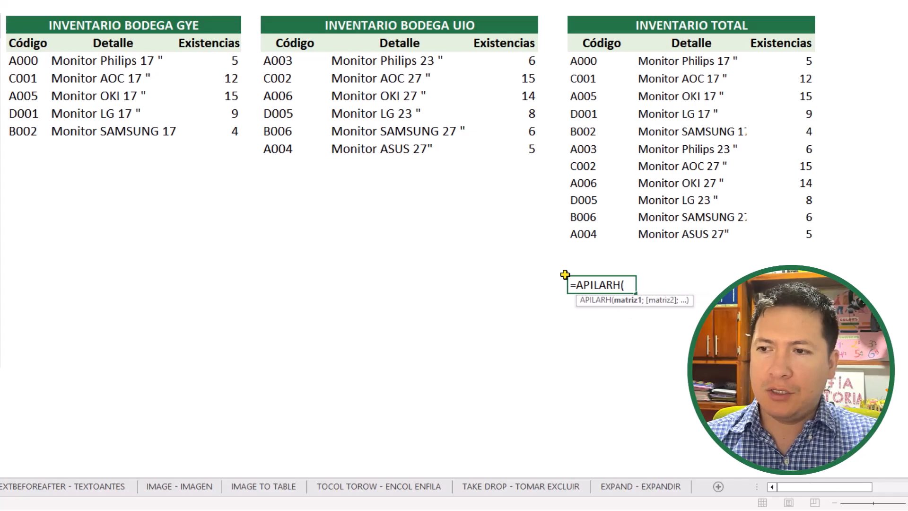
{"action": "left_click", "coordinate": [26, 61]}
{"action": "key", "text": "ctrl+shift+Down"}
{"action": "key", "text": "ctrl+shift+Right"}
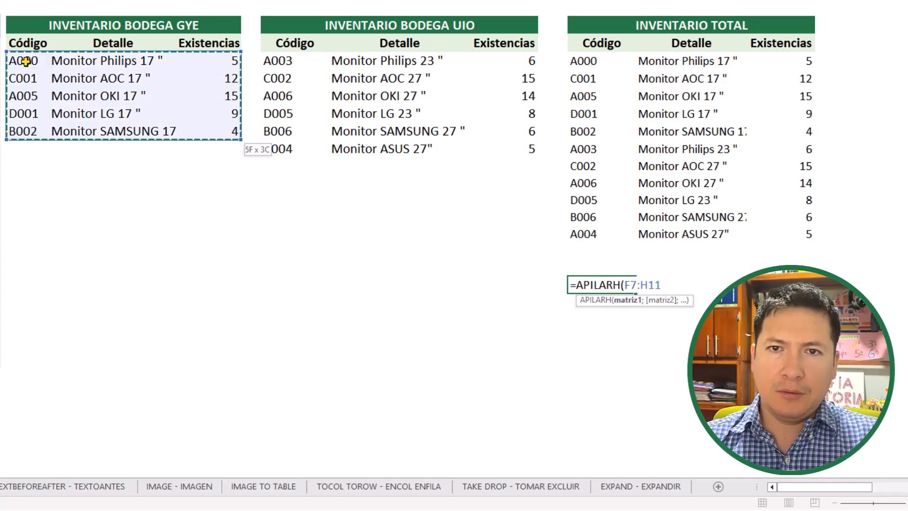
{"action": "type", "text": ";"}
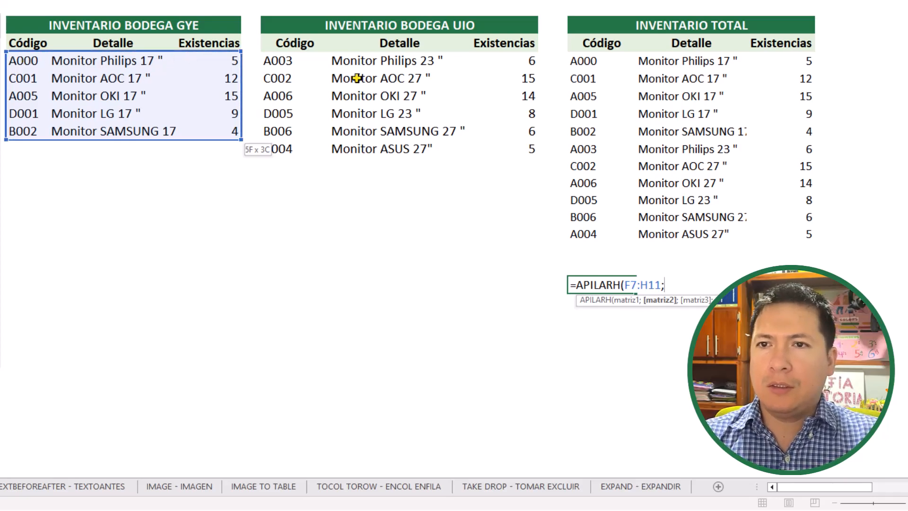
{"action": "left_click", "coordinate": [282, 61]}
{"action": "key", "text": "ctrl+shift+Down"}
{"action": "key", "text": "ctrl+shift+Right"}
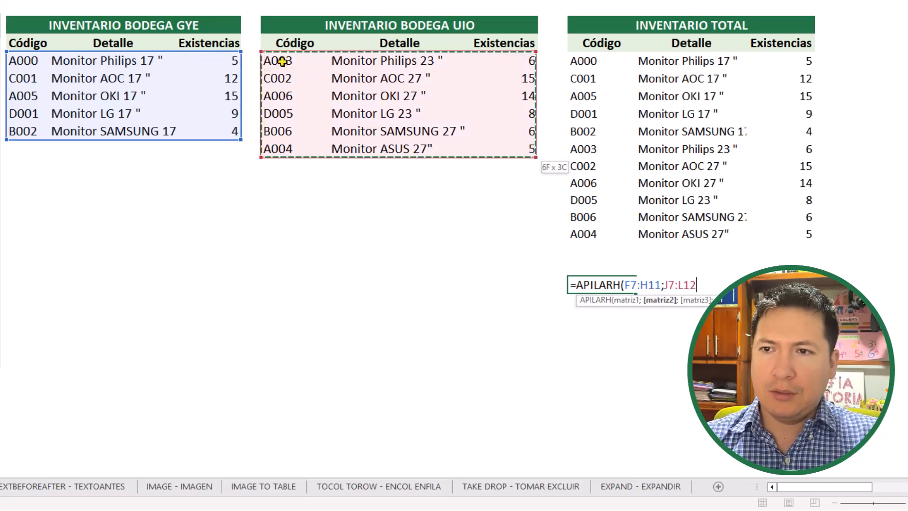
{"action": "type", "text": ")"}
{"action": "key", "text": "Return"}
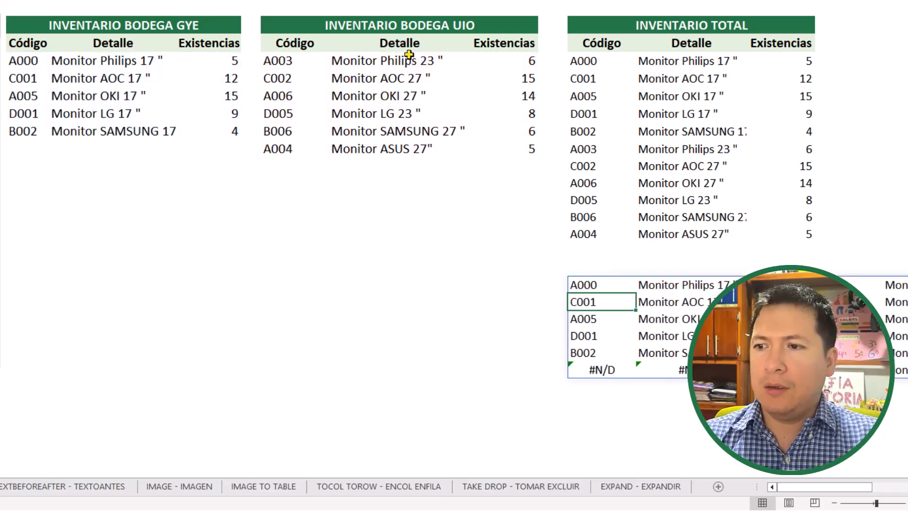
Step: Examine how the horizontally stacked result arranges the two inventories' columns and compare it with the vertically stacked list
{"action": "left_click_drag", "start_coordinate": [797, 489], "coordinate": [813, 490]}
{"action": "left_click_drag", "start_coordinate": [379, 284], "coordinate": [710, 372]}
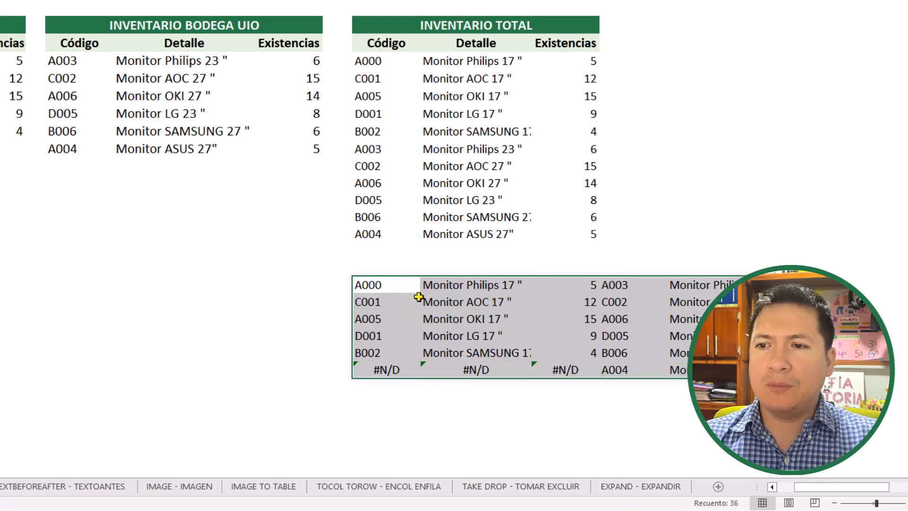
{"action": "left_click", "coordinate": [398, 292]}
{"action": "left_click", "coordinate": [472, 288]}
{"action": "left_click", "coordinate": [596, 289]}
{"action": "left_click", "coordinate": [619, 288]}
{"action": "left_click_drag", "start_coordinate": [395, 286], "coordinate": [509, 334]}
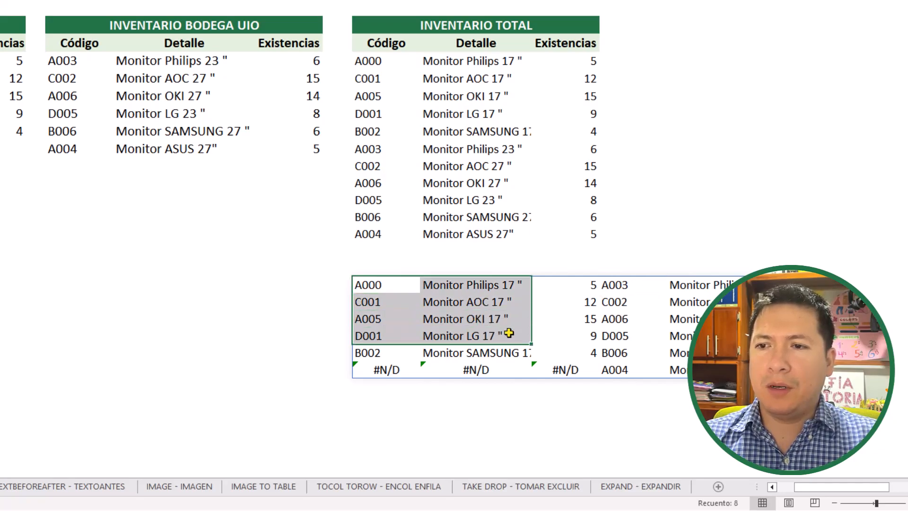
{"action": "left_click_drag", "start_coordinate": [610, 287], "coordinate": [804, 369]}
{"action": "left_click", "coordinate": [663, 391]}
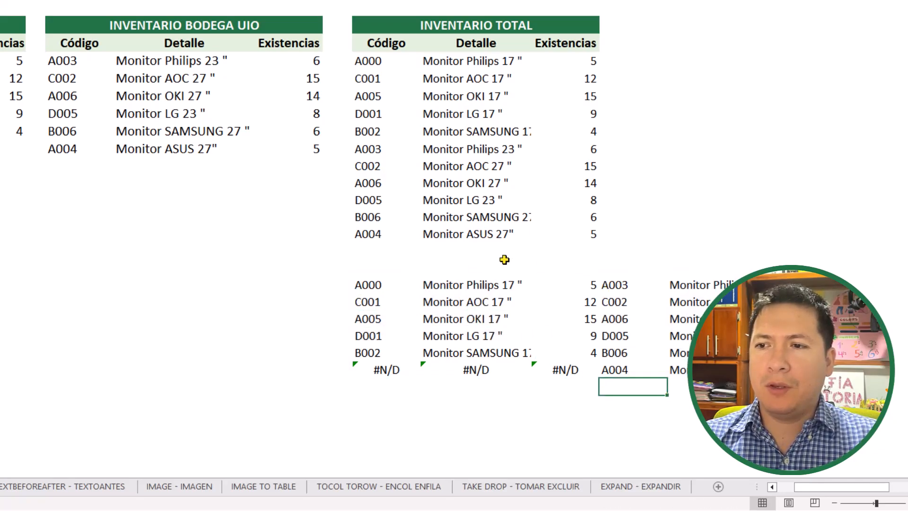
{"action": "left_click", "coordinate": [375, 61]}
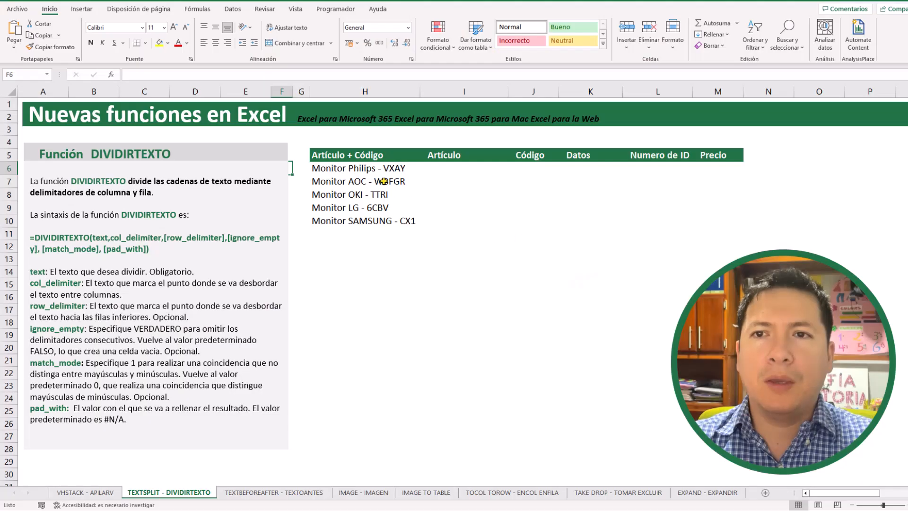
{"action": "left_click", "coordinate": [384, 182]}
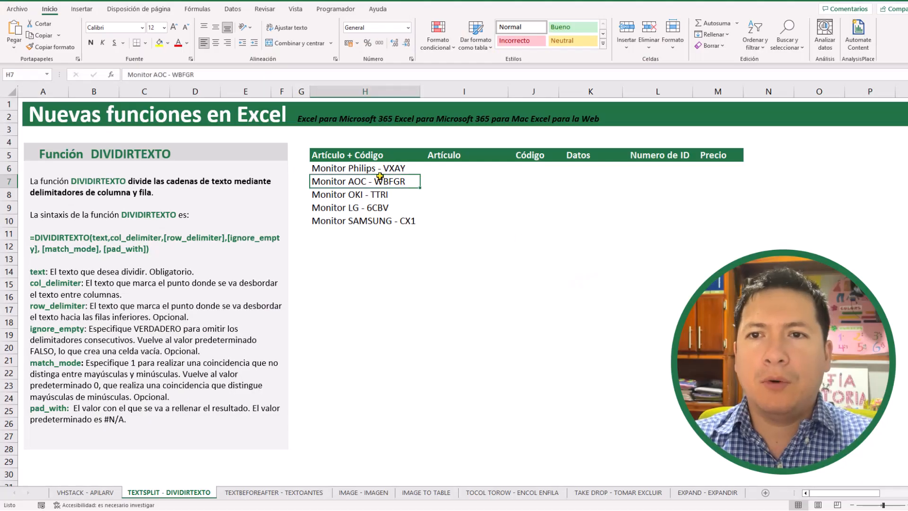
{"action": "left_click", "coordinate": [440, 165]}
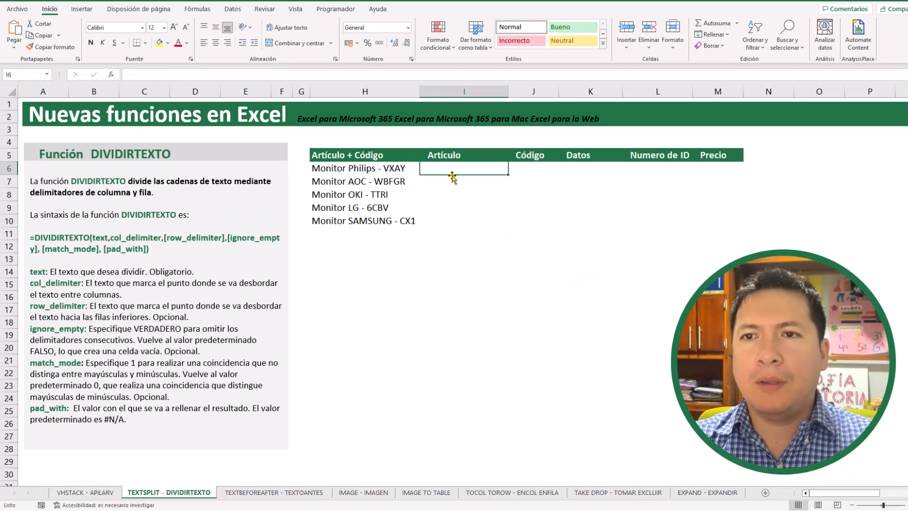
{"action": "left_click", "coordinate": [362, 168]}
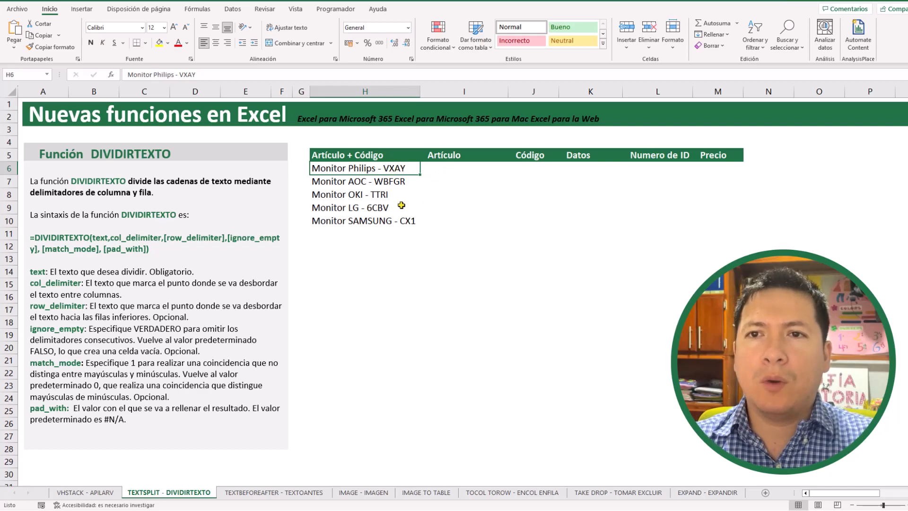
{"action": "left_click", "coordinate": [437, 157]}
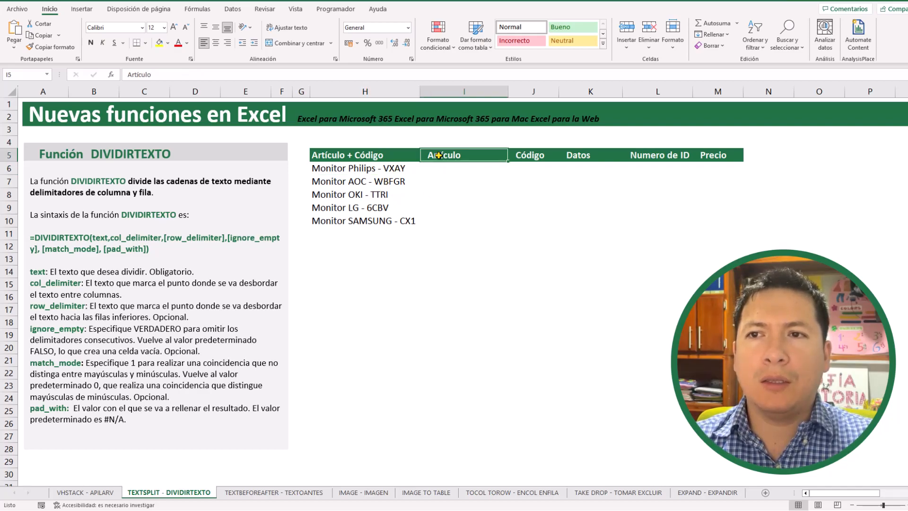
{"action": "left_click", "coordinate": [533, 155]}
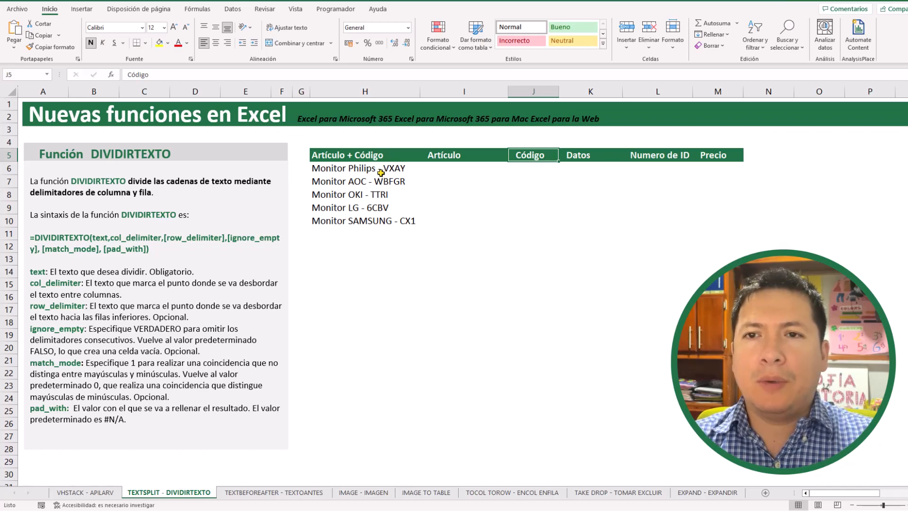
Step: Enter a DIVIDIRTEXTO formula in I6 that splits the text of H6 into columns at the "-" delimiter
{"action": "left_click", "coordinate": [444, 170]}
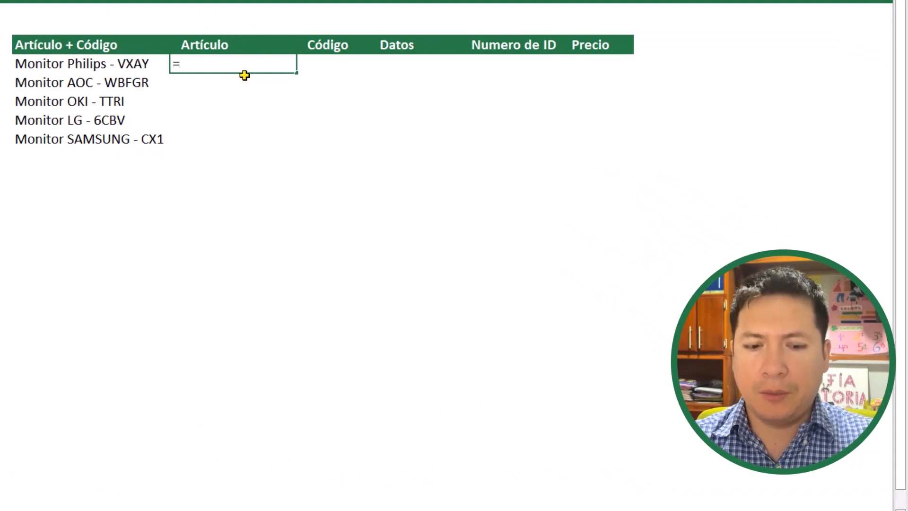
{"action": "type", "text": "=DIVIDIRTEXTO("}
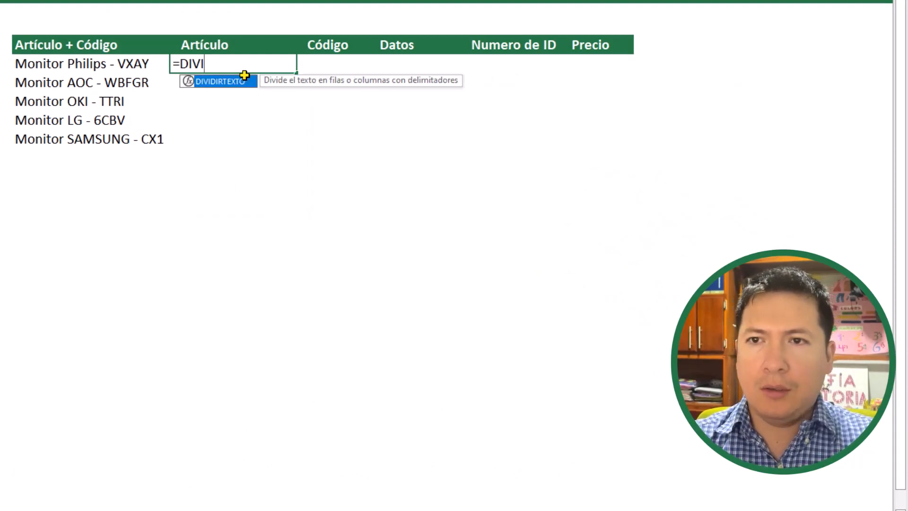
{"action": "key", "text": "Tab"}
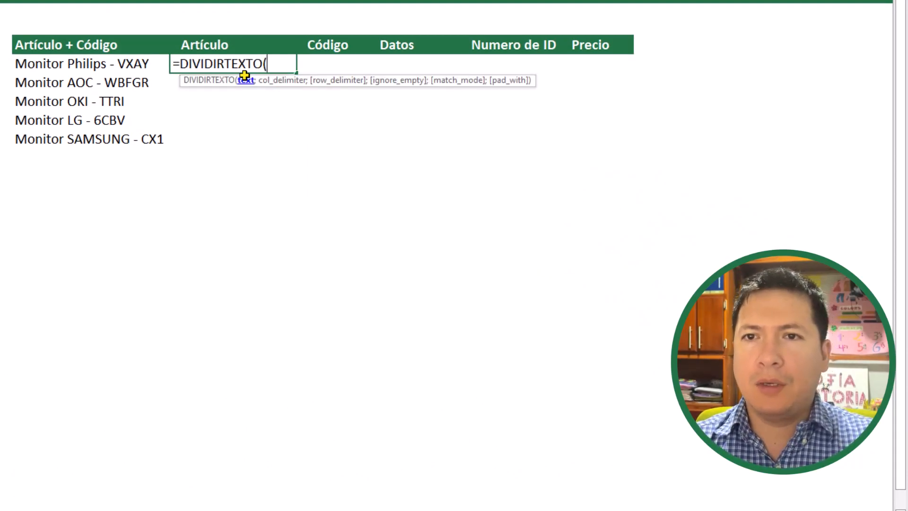
{"action": "key", "text": "Left"}
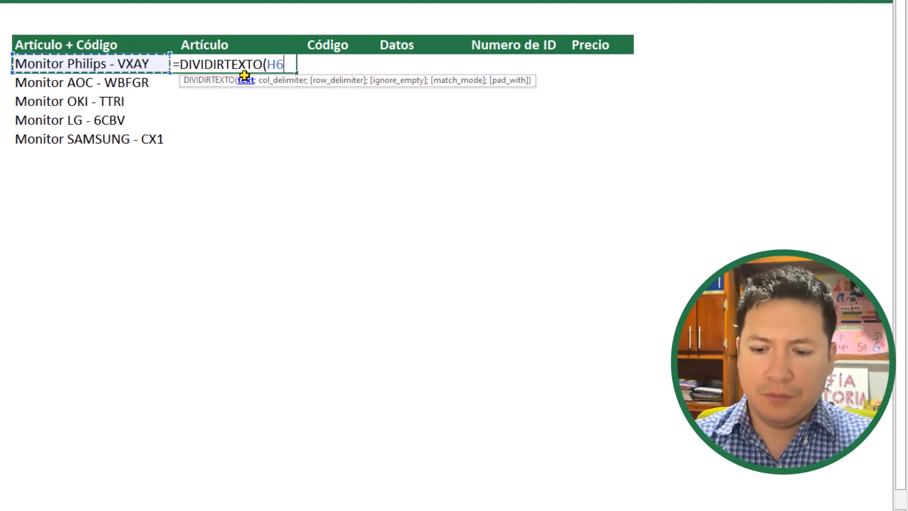
{"action": "type", "text": ";"}
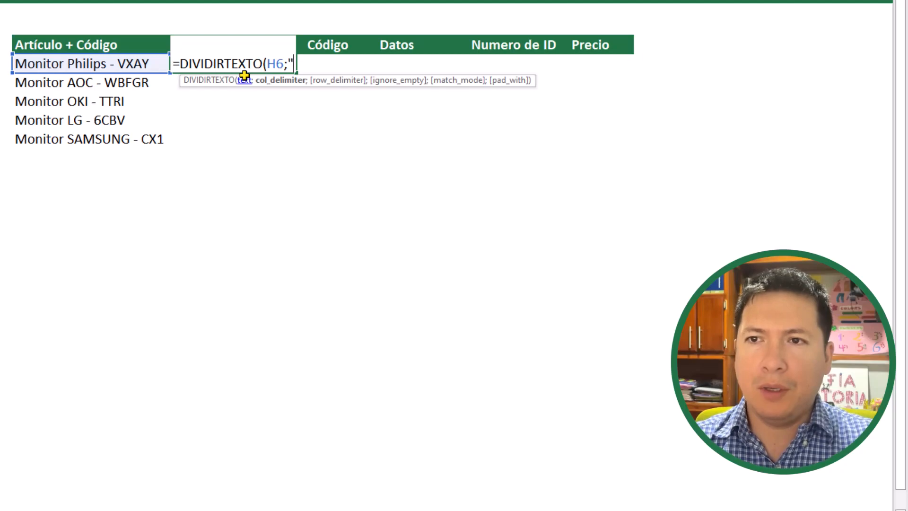
{"action": "type", "text": "\"-"}
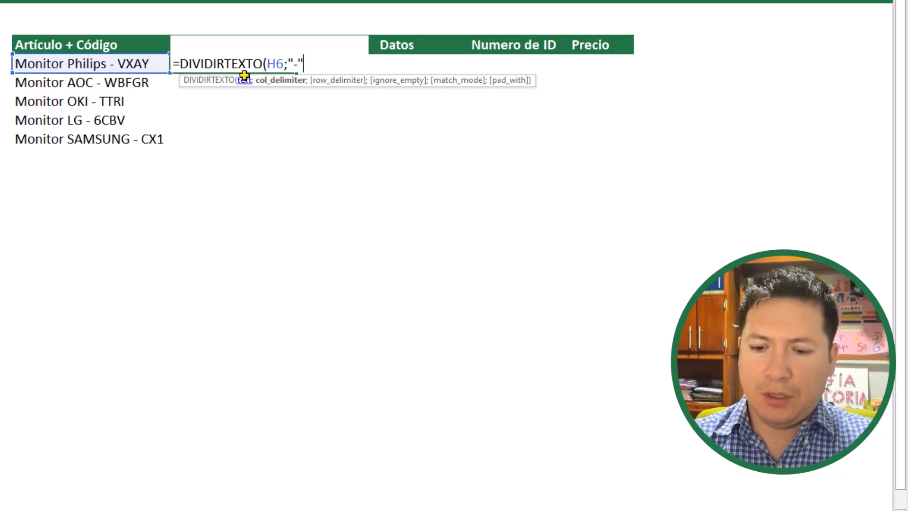
{"action": "key", "text": "Return"}
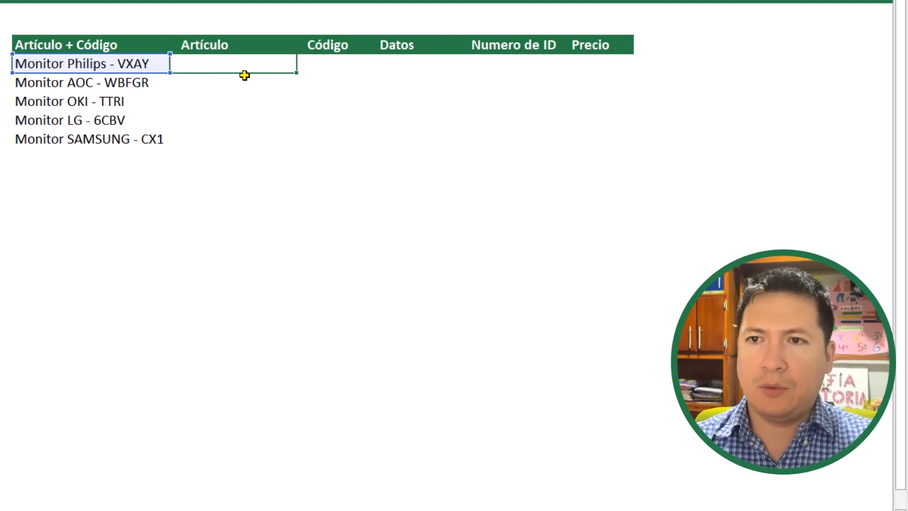
{"action": "left_click", "coordinate": [242, 61]}
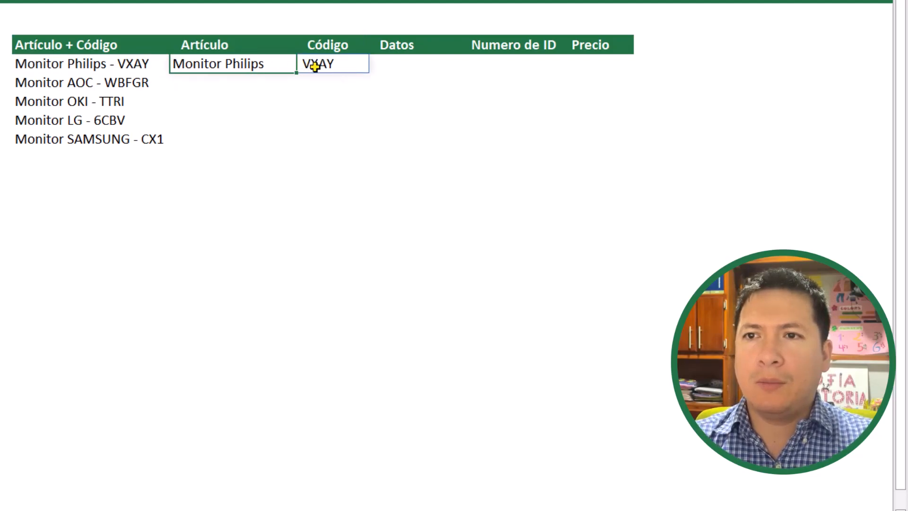
{"action": "left_click", "coordinate": [91, 64]}
{"action": "left_click", "coordinate": [219, 62]}
{"action": "left_click", "coordinate": [315, 64]}
Step: Enter =DIVIDIRTEXTO(H9;;"-") in I9 to split the Monitor LG text into rows at the hyphen
{"action": "left_click", "coordinate": [222, 113]}
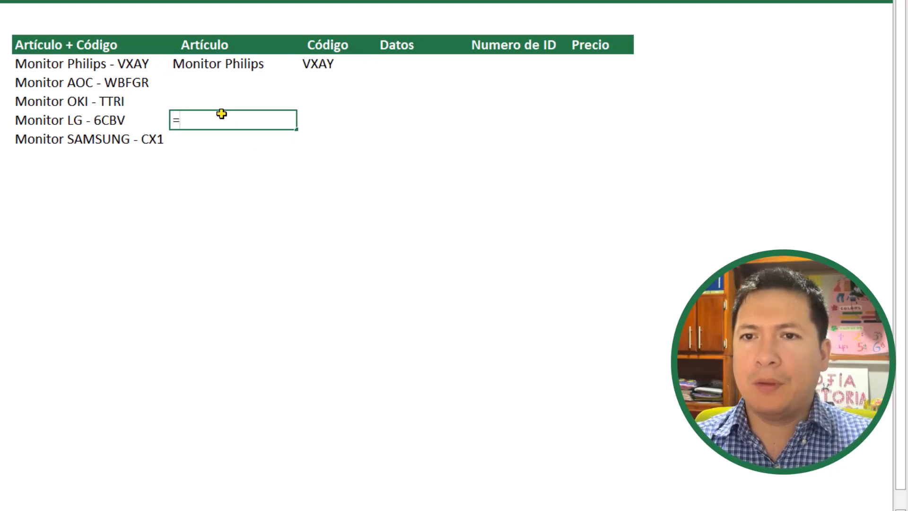
{"action": "type", "text": "=divi"}
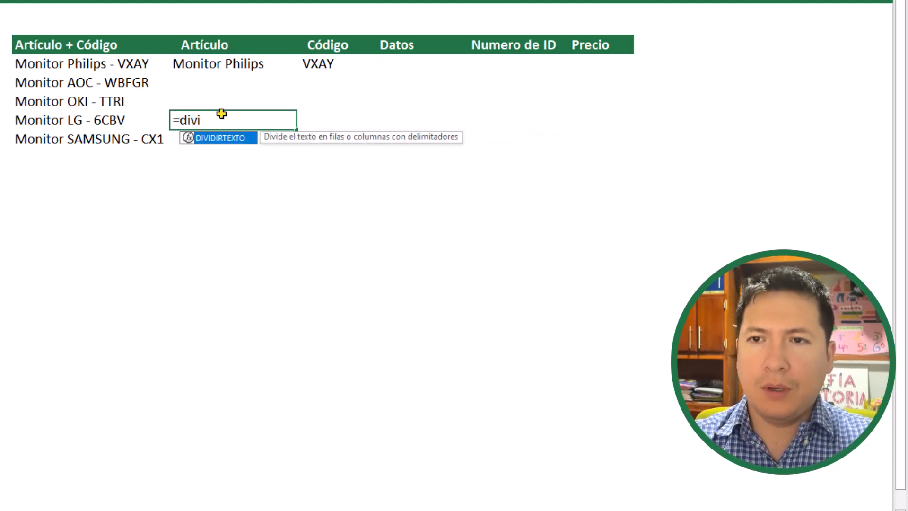
{"action": "key", "text": "Tab"}
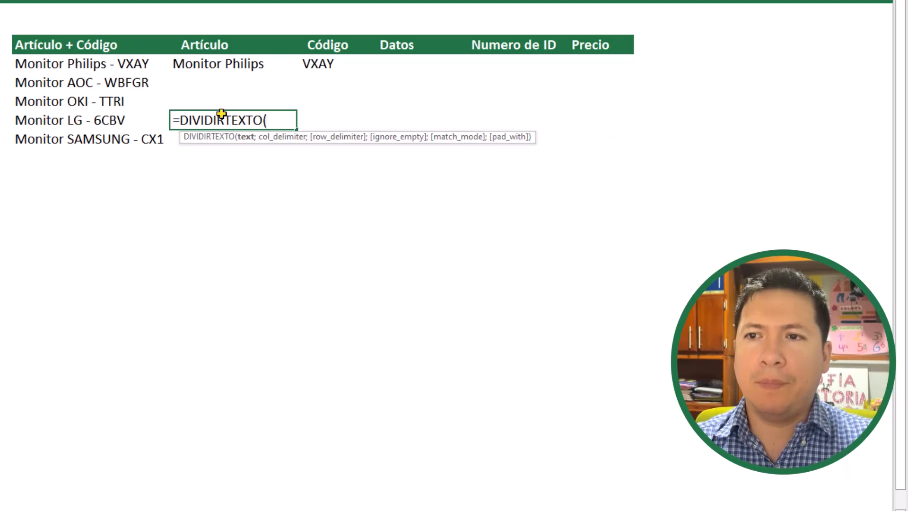
{"action": "key", "text": "Left"}
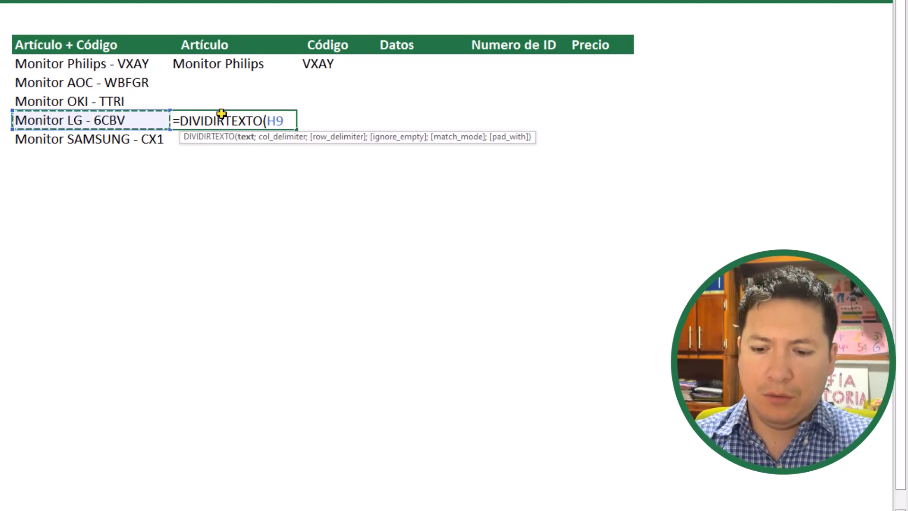
{"action": "type", "text": ";;\"-"}
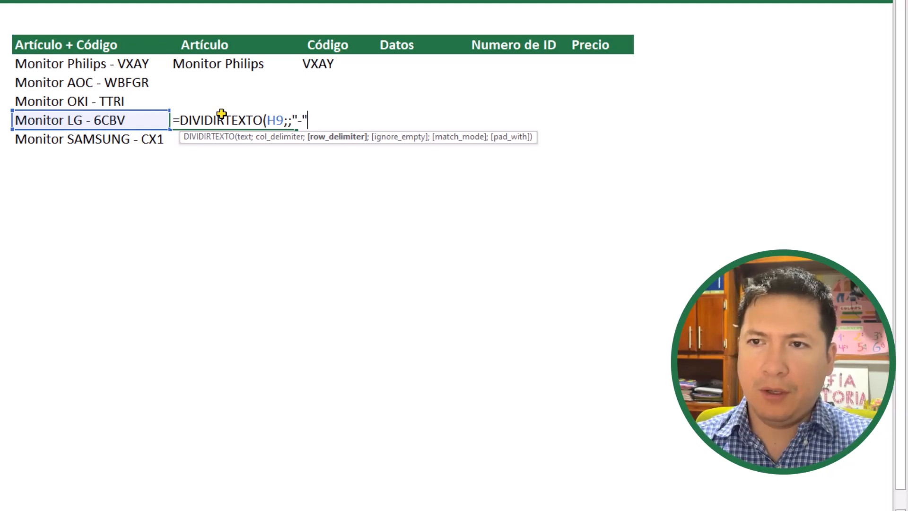
{"action": "type", "text": "\")"}
{"action": "key", "text": "Return"}
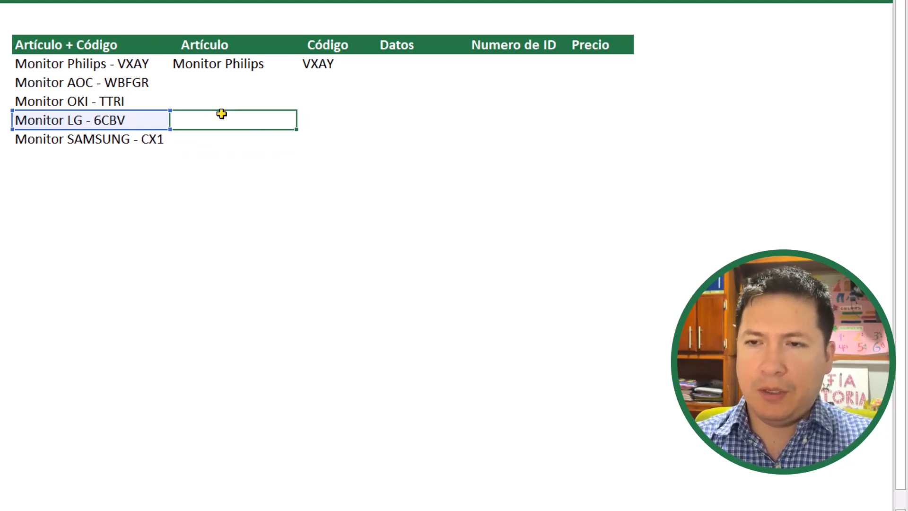
Step: Examine the row-wise split of the Monitor LG text and compare it with the column-wise split of the Monitor Philips text
{"action": "left_click", "coordinate": [199, 120]}
{"action": "left_click", "coordinate": [200, 145]}
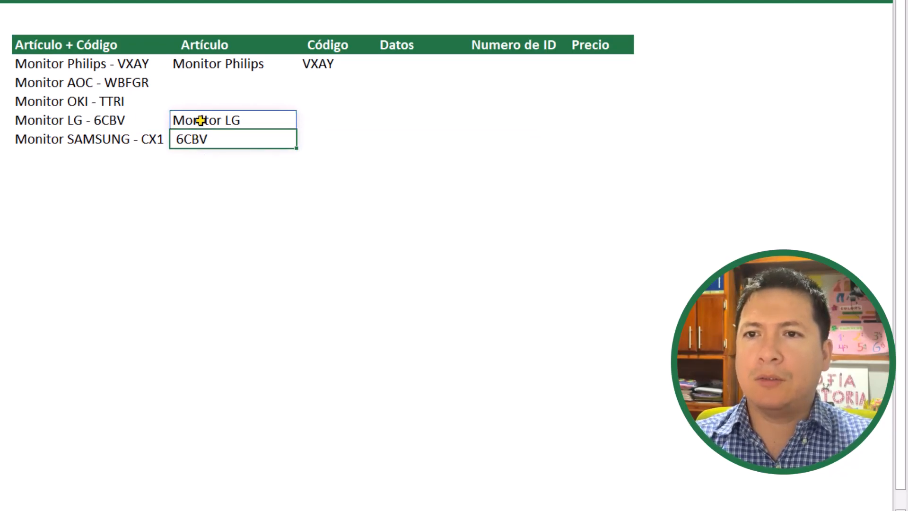
{"action": "left_click", "coordinate": [201, 120]}
{"action": "left_click", "coordinate": [200, 140]}
{"action": "left_click", "coordinate": [200, 121]}
{"action": "left_click", "coordinate": [200, 143]}
{"action": "left_click", "coordinate": [223, 67]}
{"action": "left_click", "coordinate": [315, 64]}
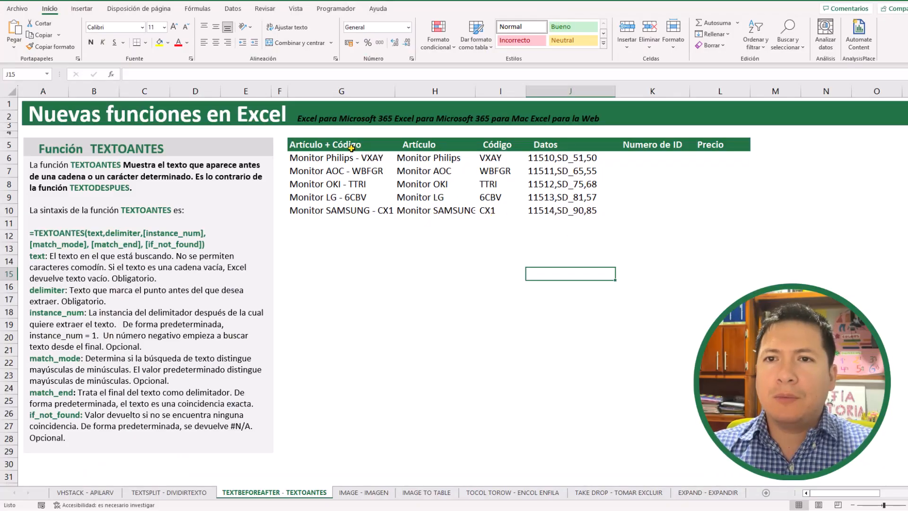
Step: Examine the TEXTOANTES sheet's table, relating the Datos strings in J6:J10 to the empty Numero de ID and Precio columns
{"action": "left_click_drag", "start_coordinate": [343, 145], "coordinate": [757, 227]}
{"action": "left_click", "coordinate": [653, 248]}
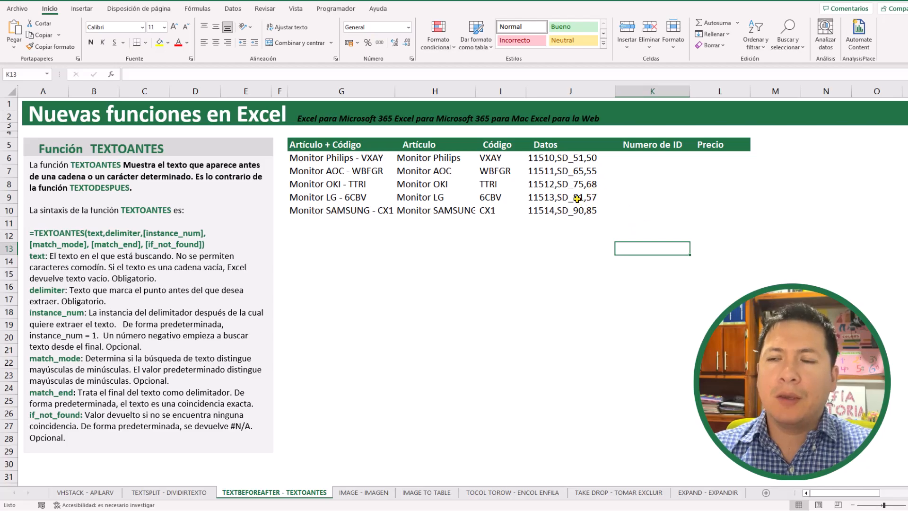
{"action": "left_click", "coordinate": [557, 159]}
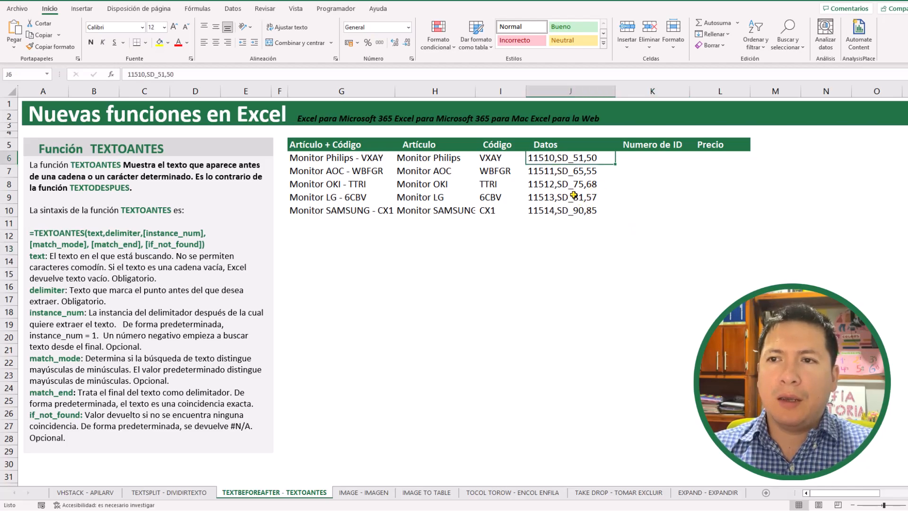
{"action": "left_click", "coordinate": [652, 157]}
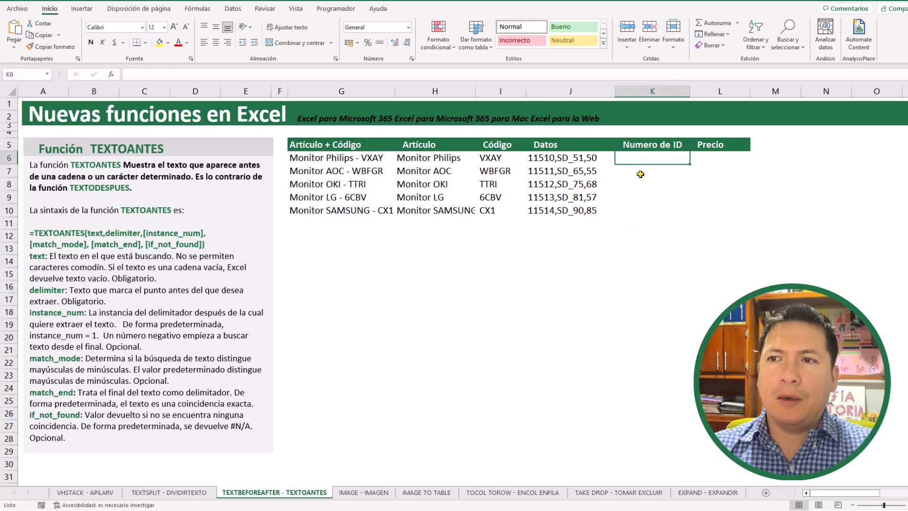
{"action": "left_click", "coordinate": [559, 158]}
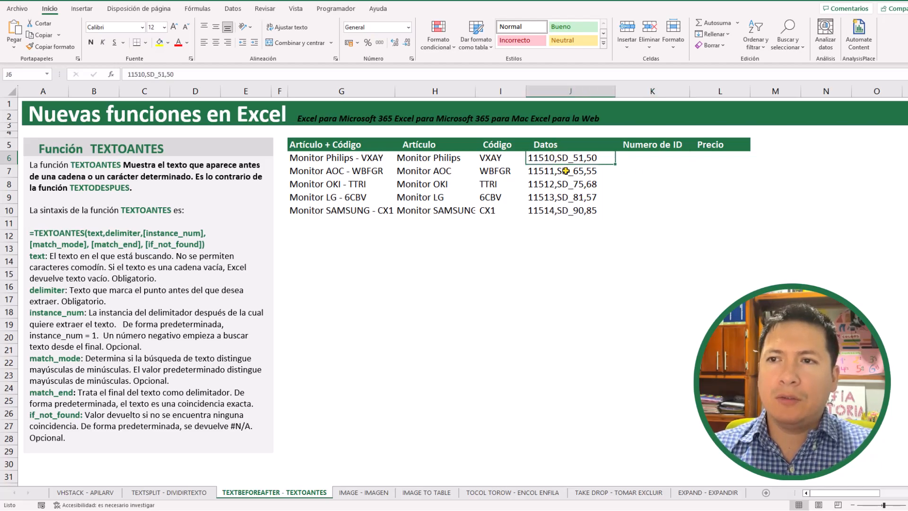
{"action": "left_click", "coordinate": [651, 148]}
{"action": "left_click_drag", "start_coordinate": [550, 157], "coordinate": [544, 212]}
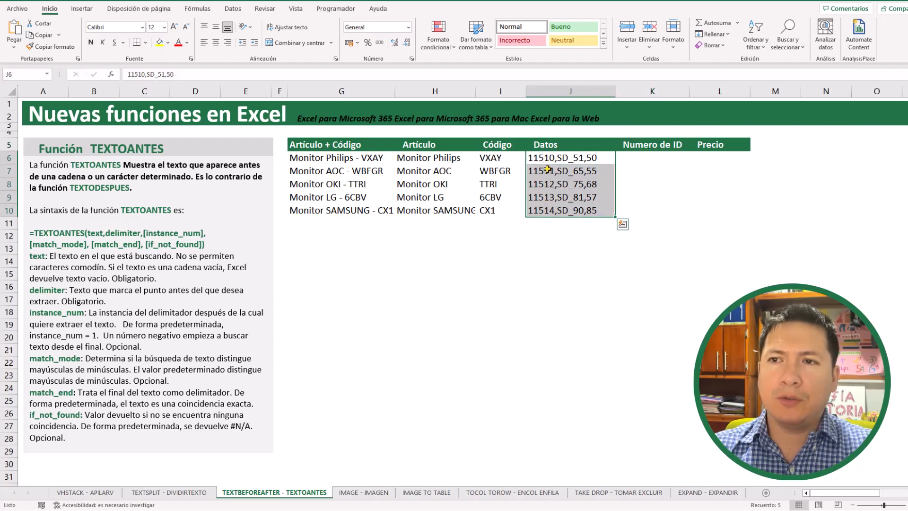
{"action": "left_click", "coordinate": [715, 144]}
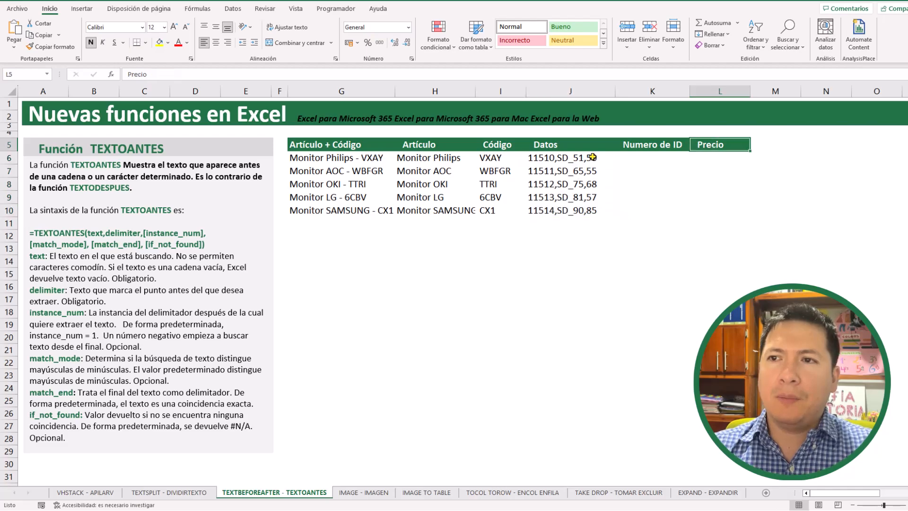
Step: Enter =TEXTOANTES(J6;",") in K6 to extract the Numero de ID before the first comma
{"action": "left_click", "coordinate": [633, 159]}
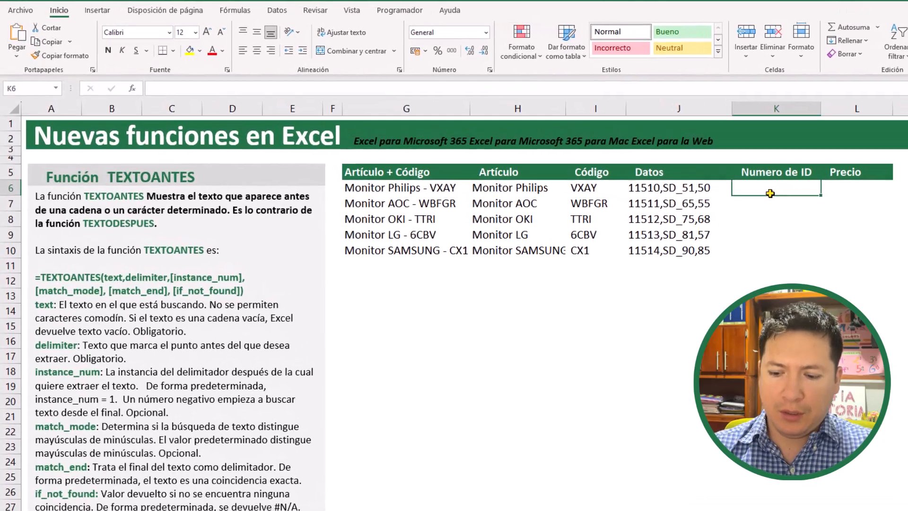
{"action": "type", "text": "="}
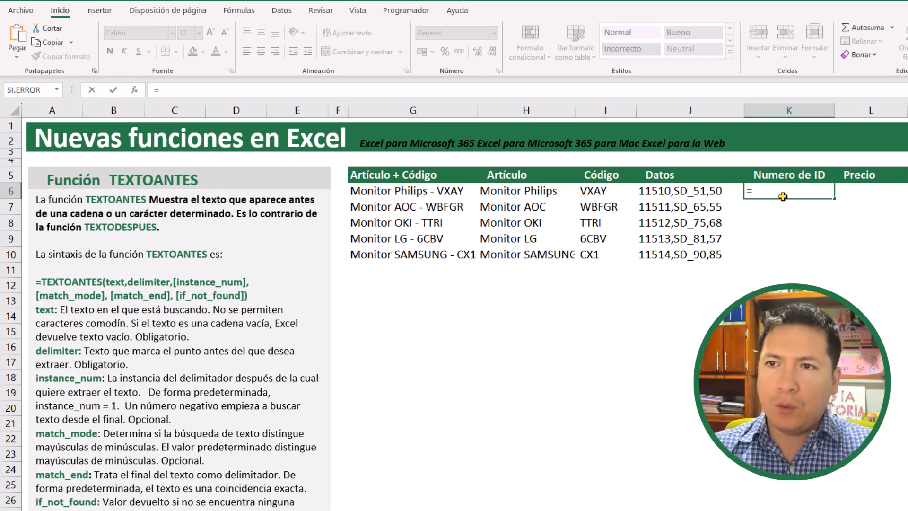
{"action": "type", "text": "TEXT"}
{"action": "key", "text": "Down"}
{"action": "key", "text": "Tab"}
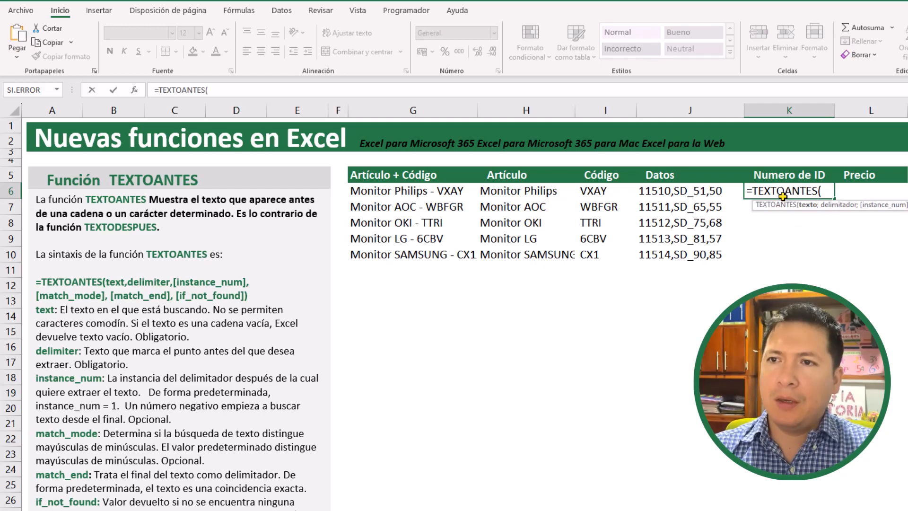
{"action": "key", "text": "Left"}
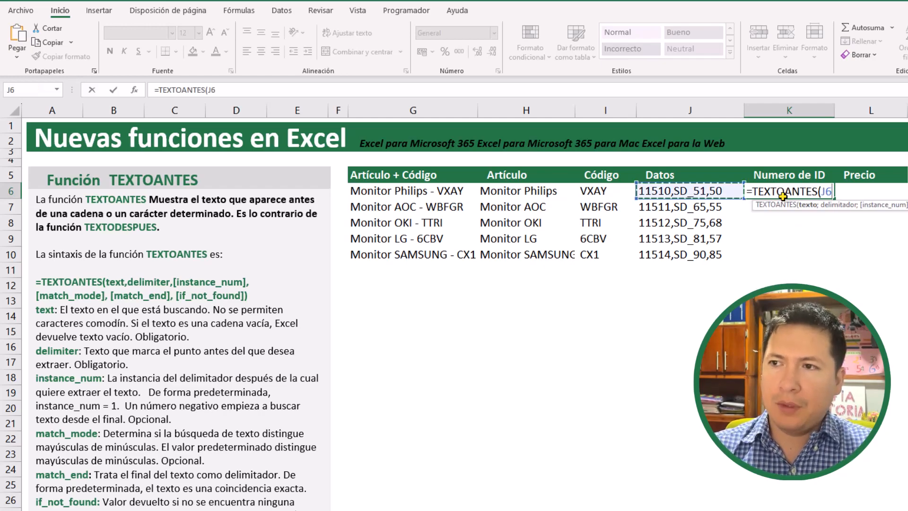
{"action": "type", "text": ";\","}
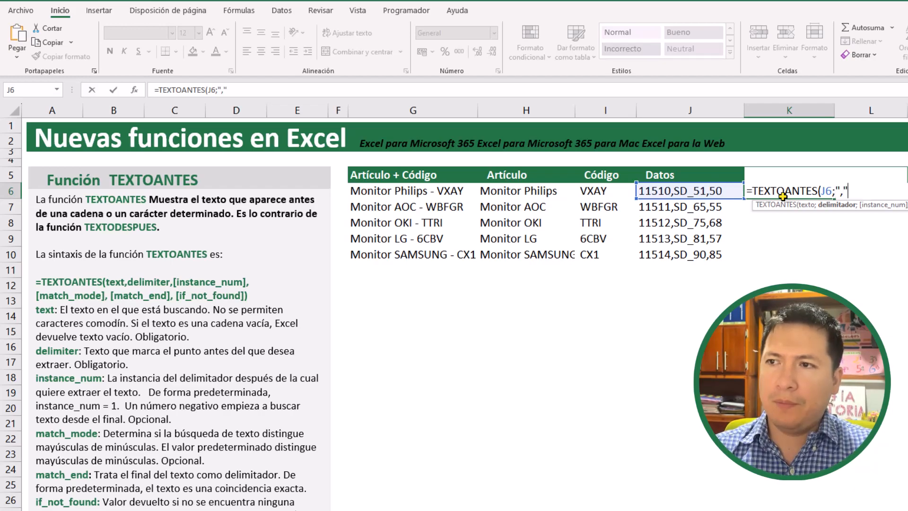
{"action": "type", "text": "\")"}
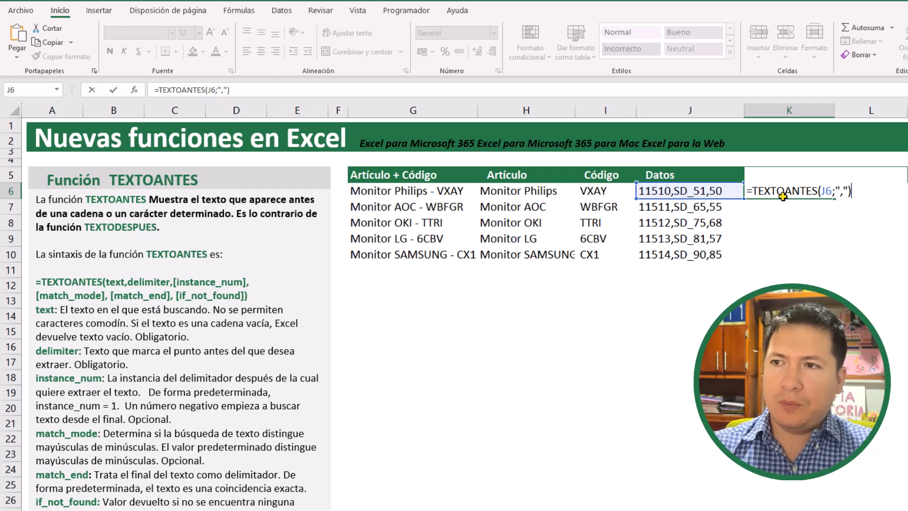
{"action": "key", "text": "Return"}
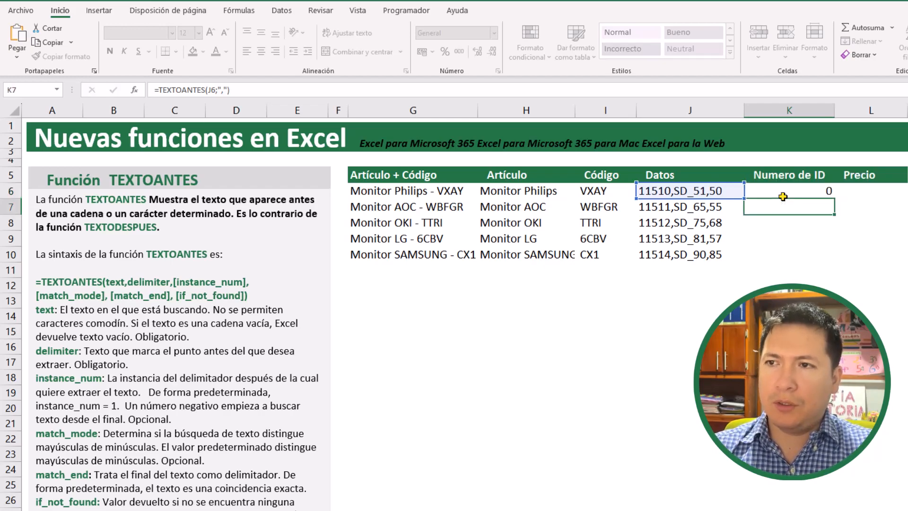
{"action": "left_click", "coordinate": [783, 196]}
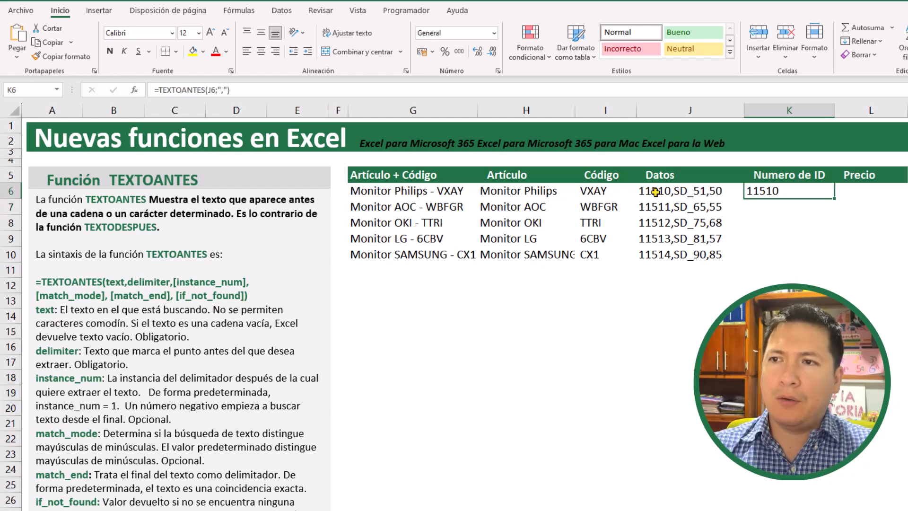
Step: Enter =TEXTODESPUES(J6;"_") in L6 to extract the Precio after the underscore
{"action": "left_click", "coordinate": [858, 191]}
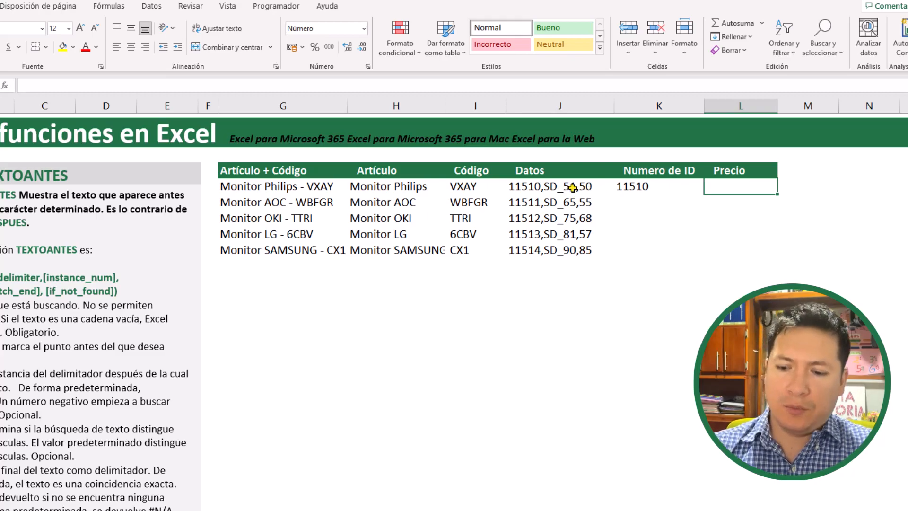
{"action": "type", "text": "=text"}
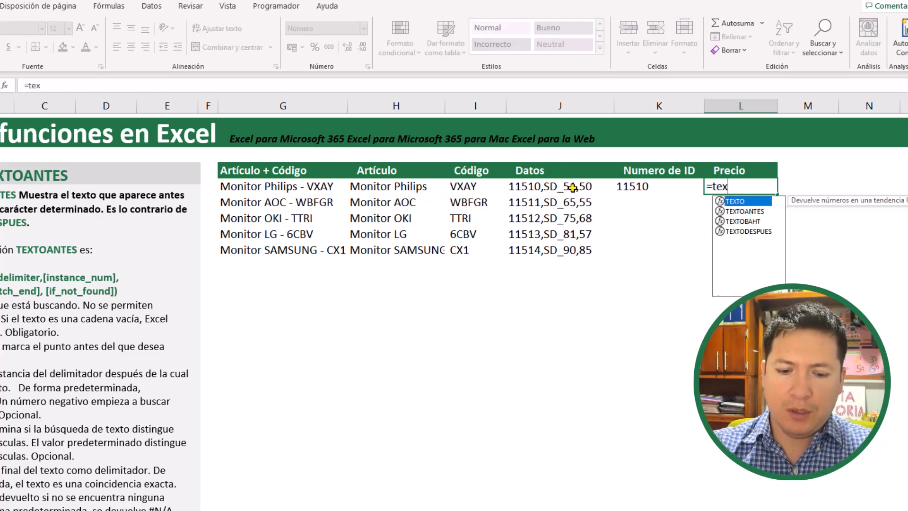
{"action": "key", "text": "Down"}
{"action": "key", "text": "Down"}
{"action": "key", "text": "Down"}
{"action": "key", "text": "Tab"}
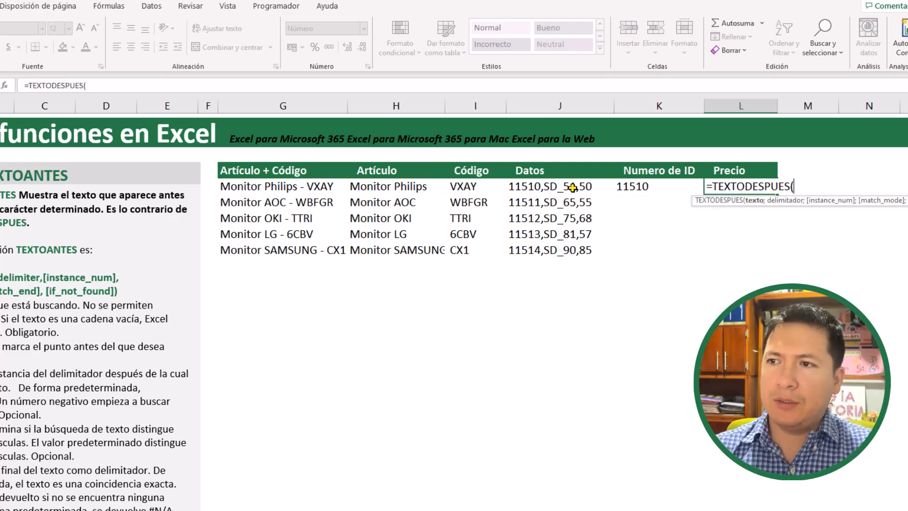
{"action": "left_click", "coordinate": [573, 188]}
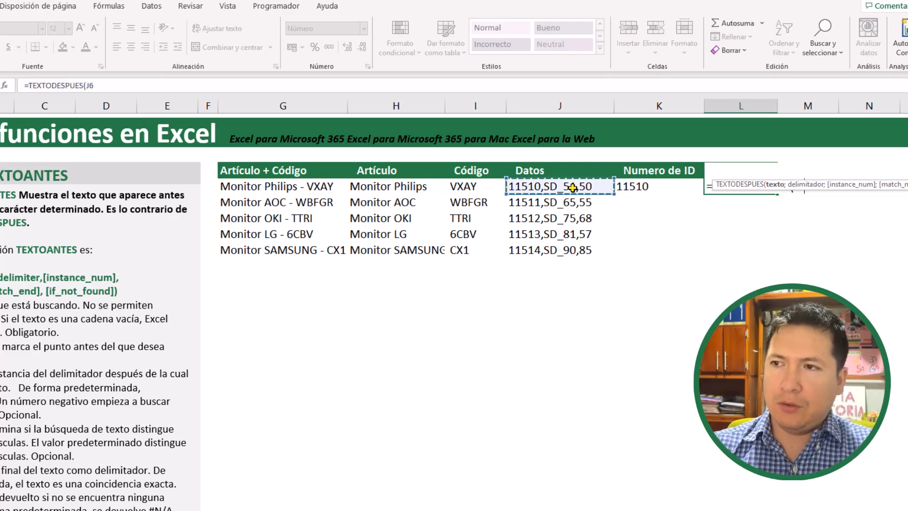
{"action": "type", "text": ";"}
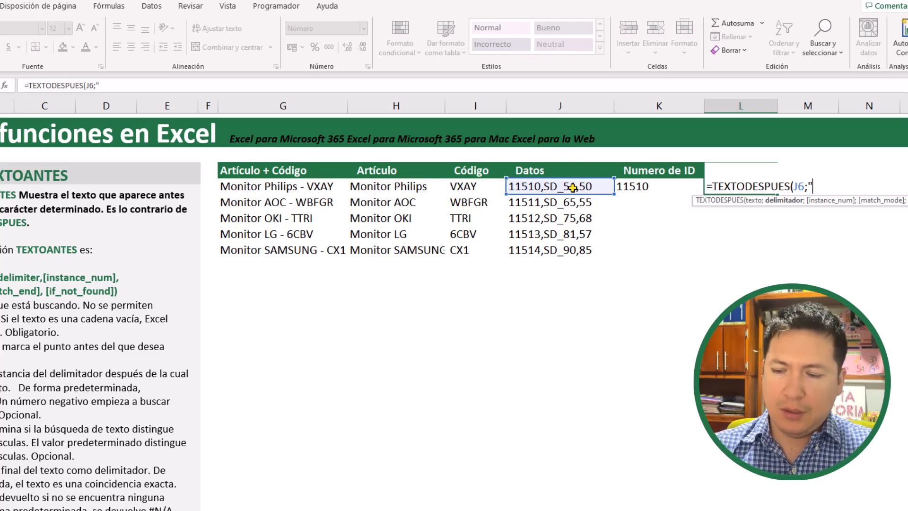
{"action": "type", "text": "\"_\")"}
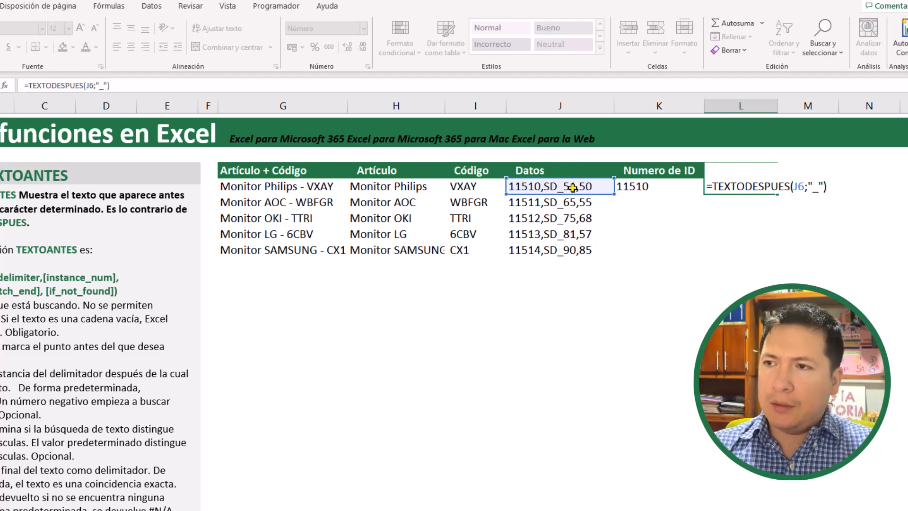
{"action": "key", "text": "Return"}
Step: Fill the Numero de ID and Precio formulas from K6:L6 down through row 10 and review the filled cells
{"action": "left_click_drag", "start_coordinate": [659, 188], "coordinate": [706, 187]}
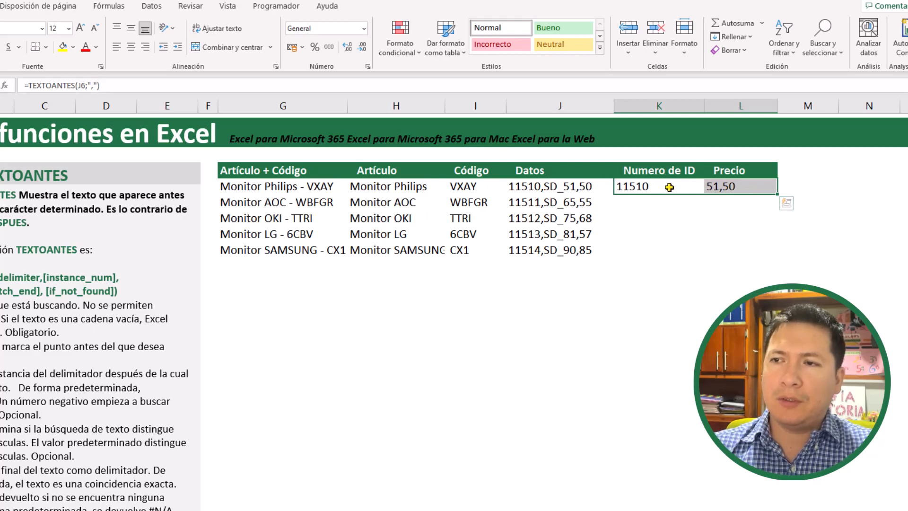
{"action": "double_click", "coordinate": [779, 195]}
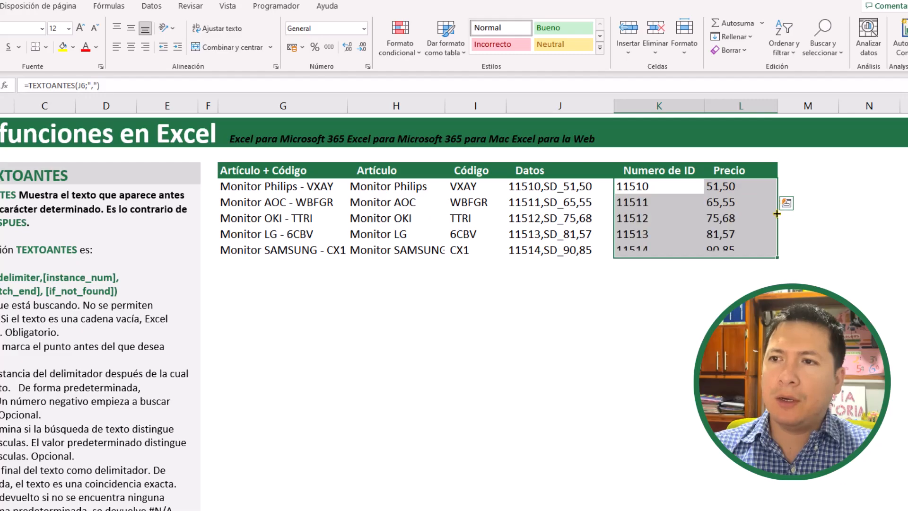
{"action": "left_click", "coordinate": [643, 253]}
{"action": "left_click", "coordinate": [724, 249]}
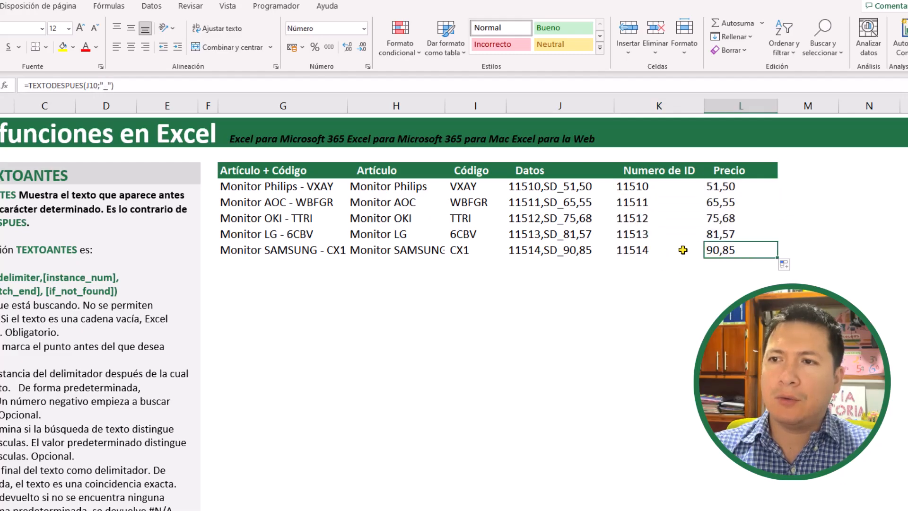
{"action": "left_click", "coordinate": [683, 251]}
{"action": "left_click_drag", "start_coordinate": [653, 187], "coordinate": [655, 251]}
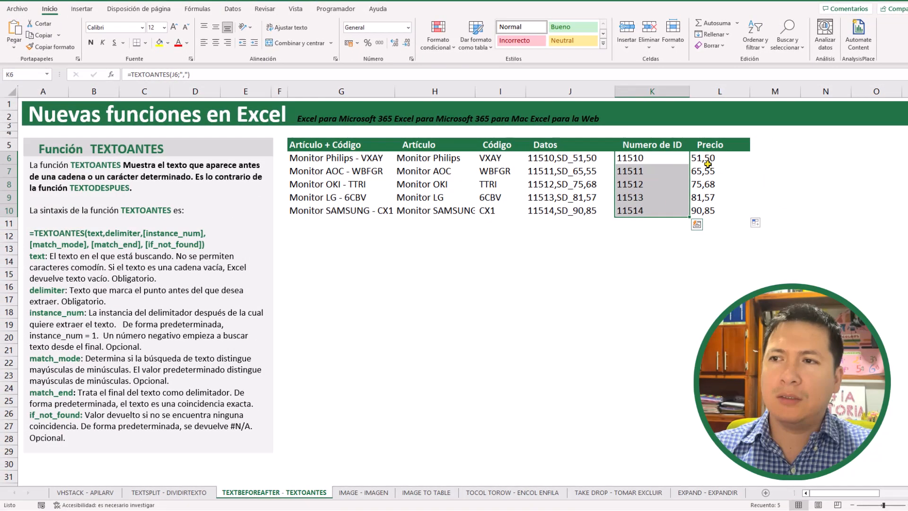
{"action": "left_click_drag", "start_coordinate": [708, 164], "coordinate": [710, 209]}
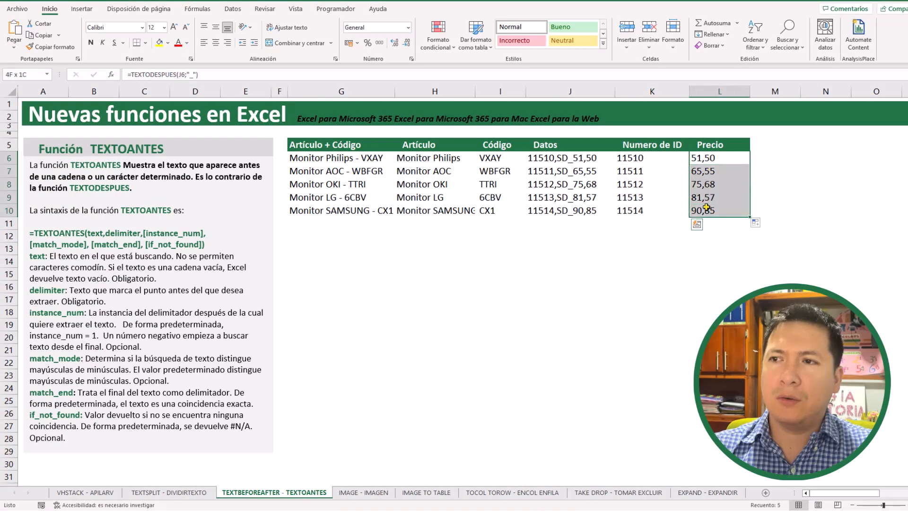
{"action": "left_click", "coordinate": [638, 208]}
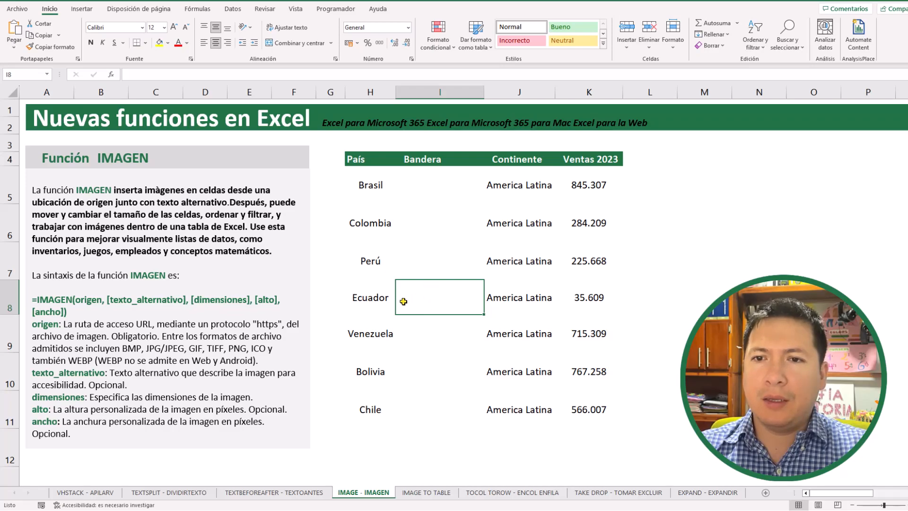
Step: Copy the image address of the vhv.rs Ecuador flag from Google Images in Chrome and return to the Excel sheet
{"action": "key", "text": "Left"}
{"action": "key", "text": "Right"}
{"action": "key", "text": "Right"}
{"action": "left_click", "coordinate": [442, 303]}
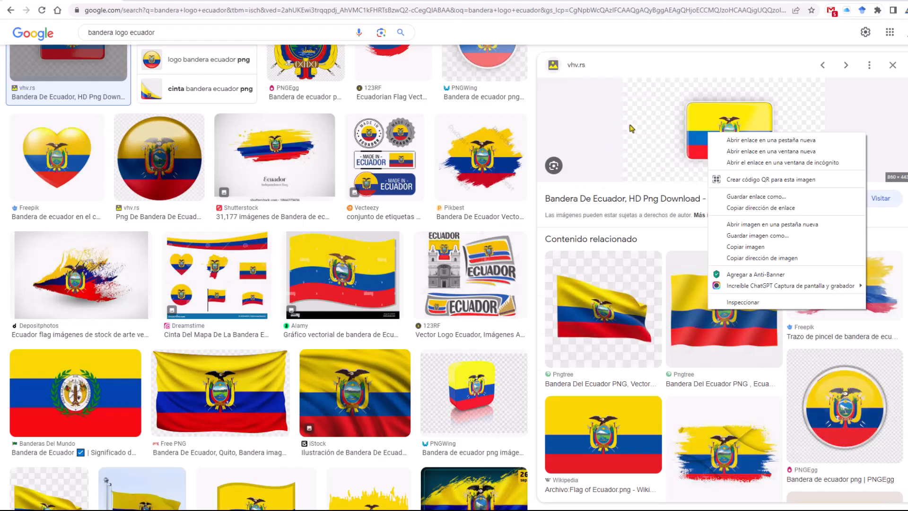
{"action": "left_click", "coordinate": [625, 129]}
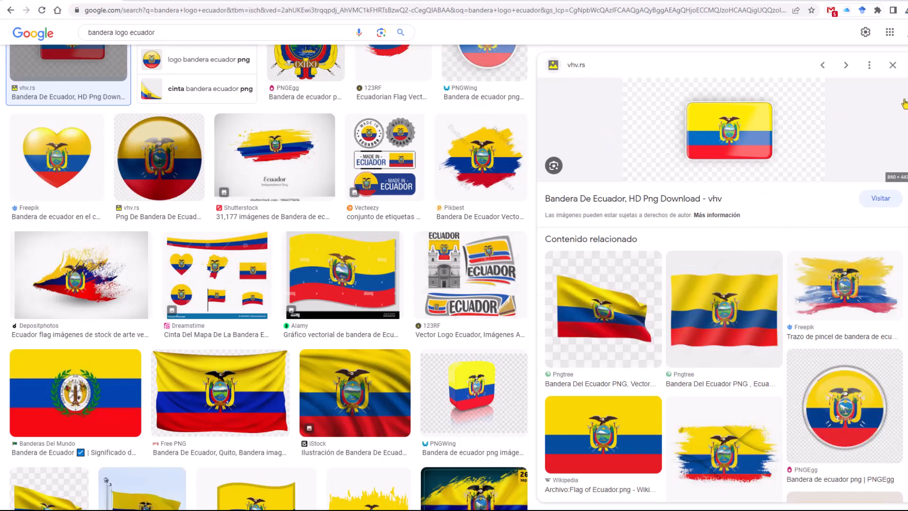
{"action": "scroll", "coordinate": [819, 97], "scroll_direction": "up", "scroll_amount": 9}
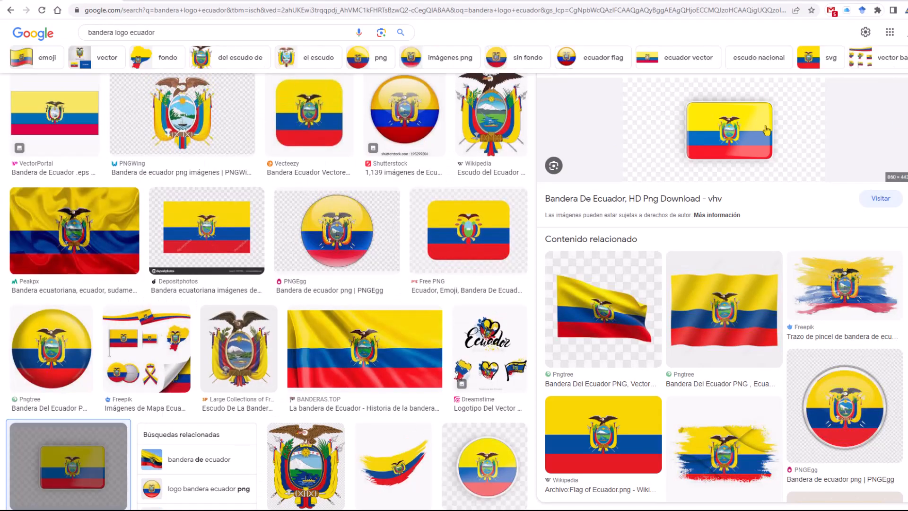
{"action": "right_click", "coordinate": [696, 130]}
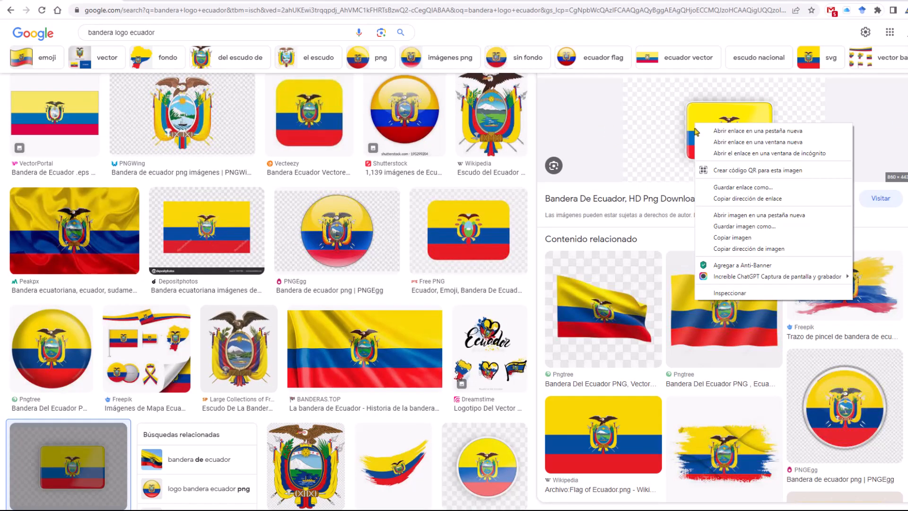
{"action": "left_click", "coordinate": [742, 250]}
{"action": "key", "text": "alt+Tab"}
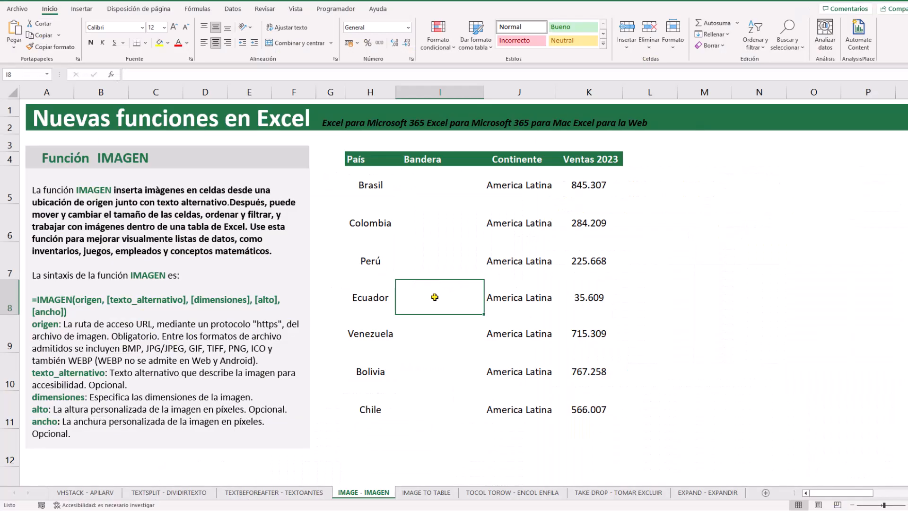
{"action": "type", "text": "=IMAGEN("}
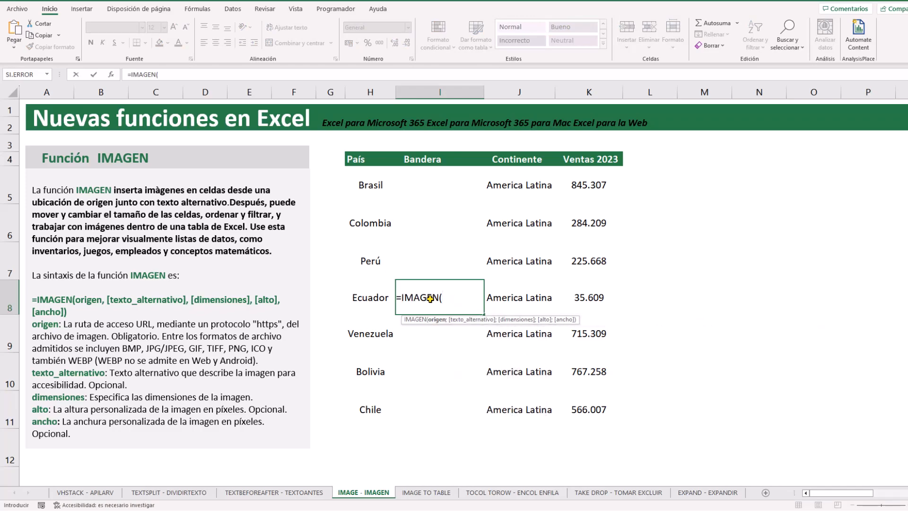
{"action": "type", "text": "\""}
{"action": "key", "text": "ctrl+v"}
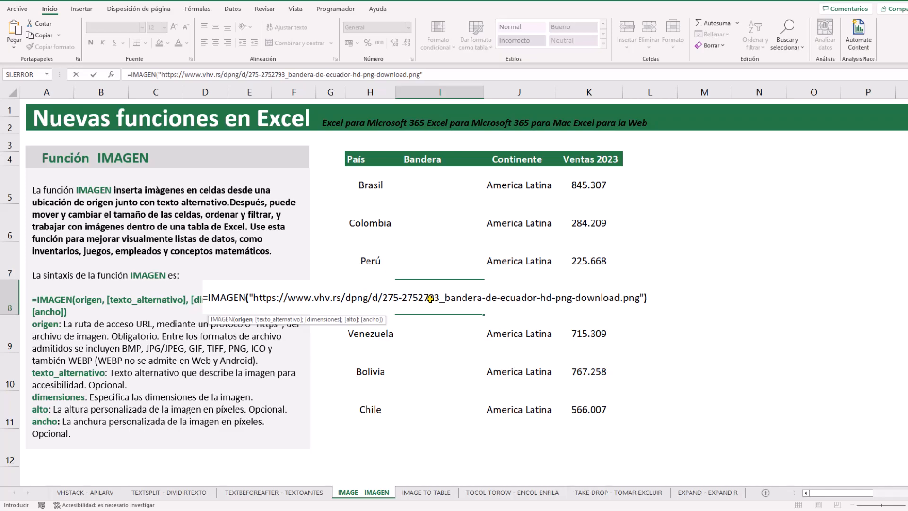
{"action": "type", "text": ")"}
{"action": "key", "text": "Return"}
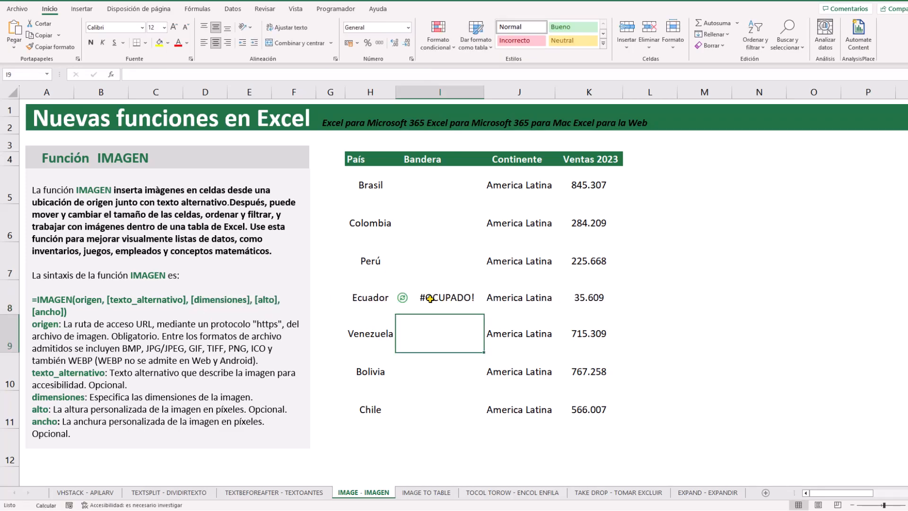
Step: Review Ecuador's flag in its row and the other Bandera cells in column I
{"action": "left_click", "coordinate": [506, 301]}
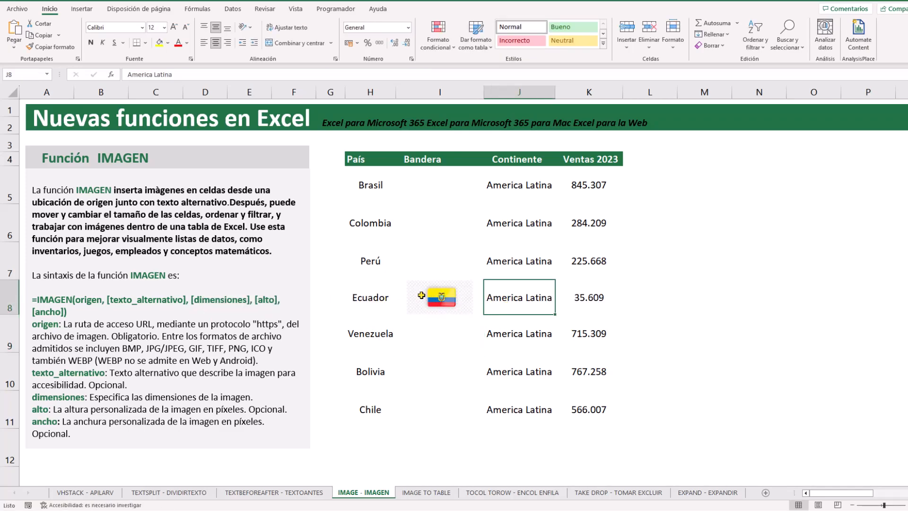
{"action": "left_click", "coordinate": [379, 298]}
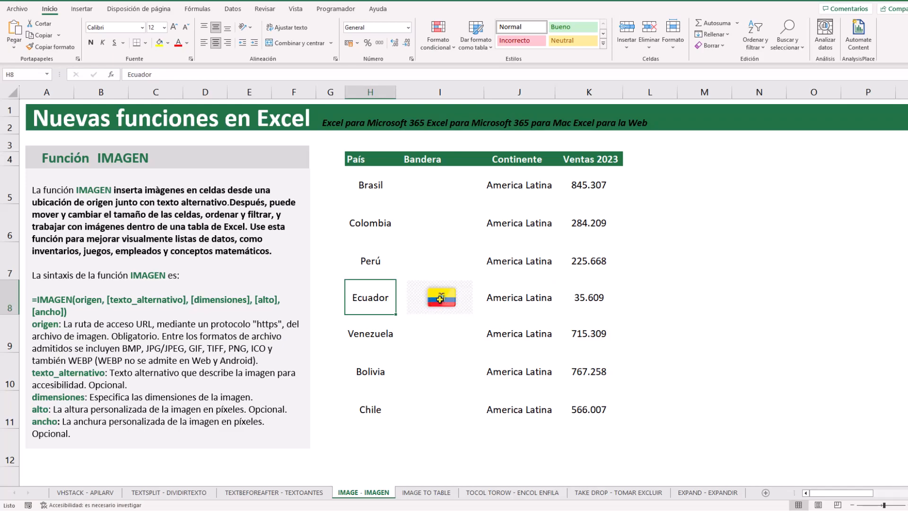
{"action": "left_click", "coordinate": [459, 279]}
{"action": "left_click_drag", "start_coordinate": [433, 181], "coordinate": [424, 353]}
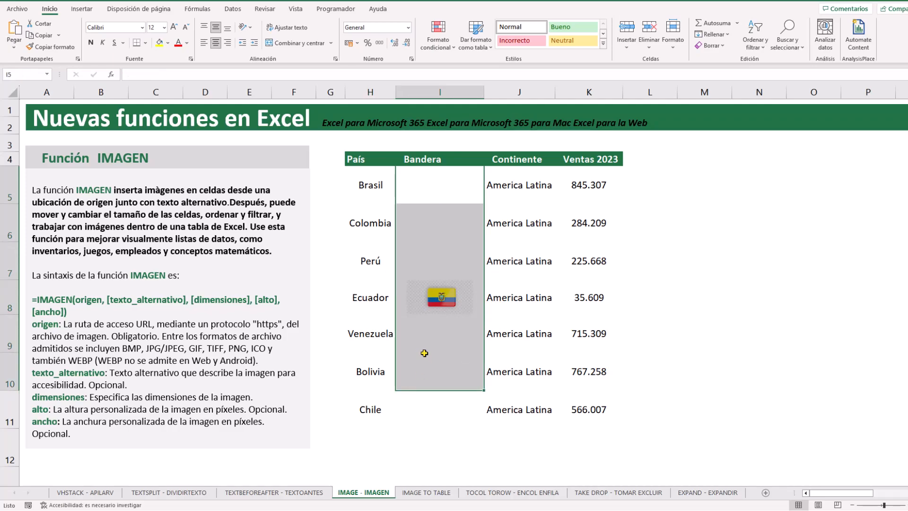
{"action": "left_click", "coordinate": [435, 196]}
{"action": "left_click", "coordinate": [430, 221]}
{"action": "left_click", "coordinate": [427, 179]}
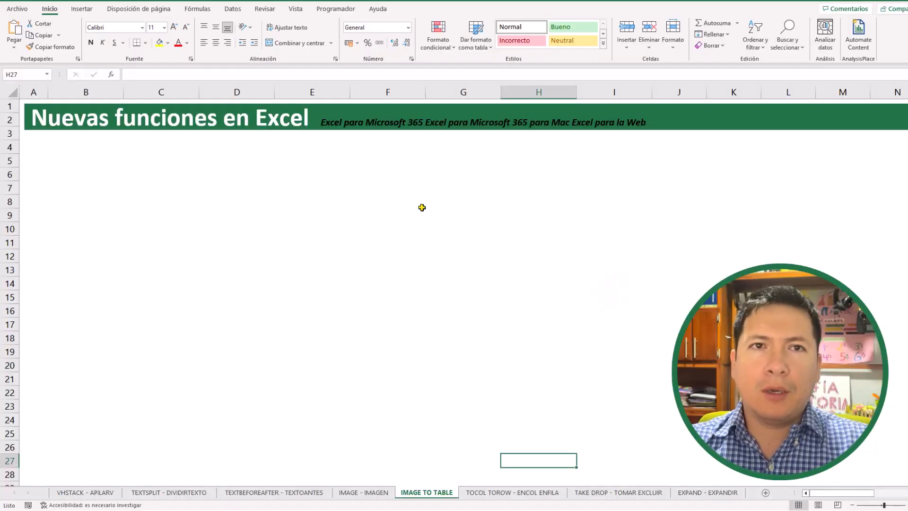
Step: On the IMAGE TO TABLE sheet, import data from the picture file Imagen Tabla datos.PNG in the Imagen tablas folder
{"action": "key", "text": "alt"}
{"action": "key", "text": "b"}
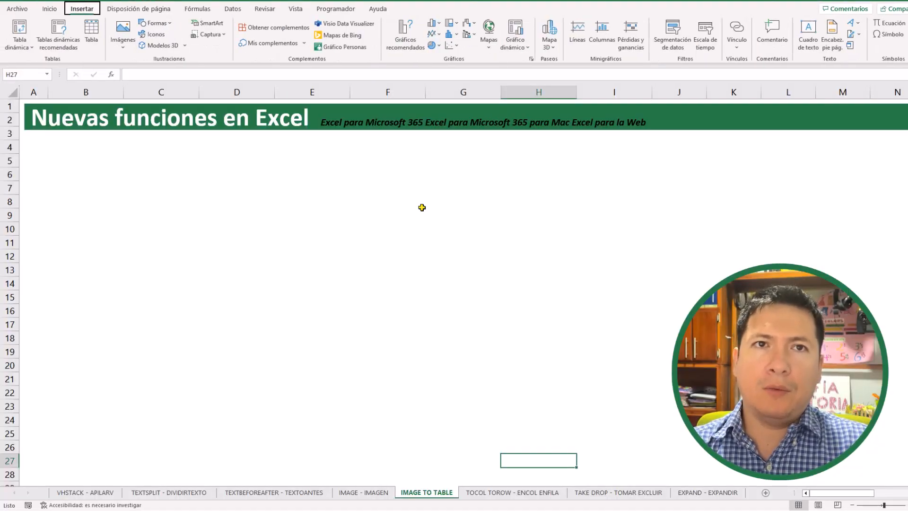
{"action": "key", "text": "Right"}
{"action": "key", "text": "Right"}
{"action": "key", "text": "Right"}
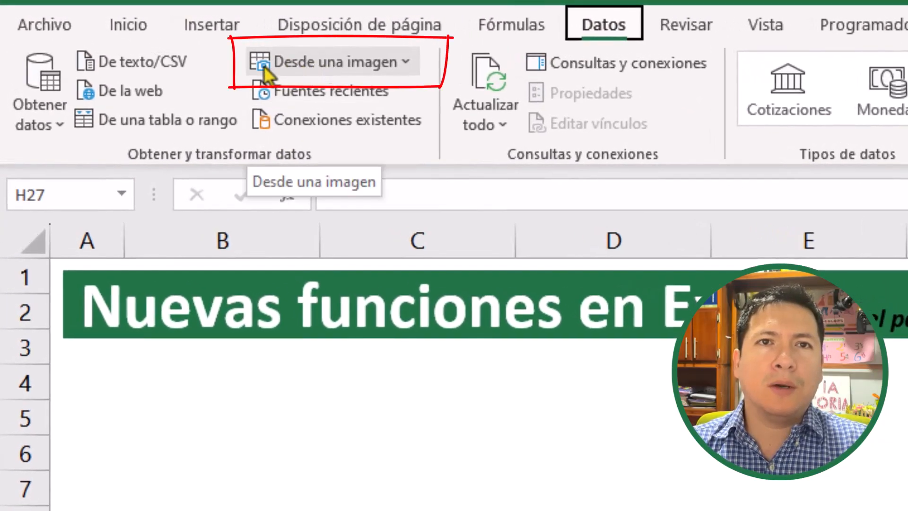
{"action": "left_click", "coordinate": [264, 65]}
{"action": "left_click", "coordinate": [313, 103]}
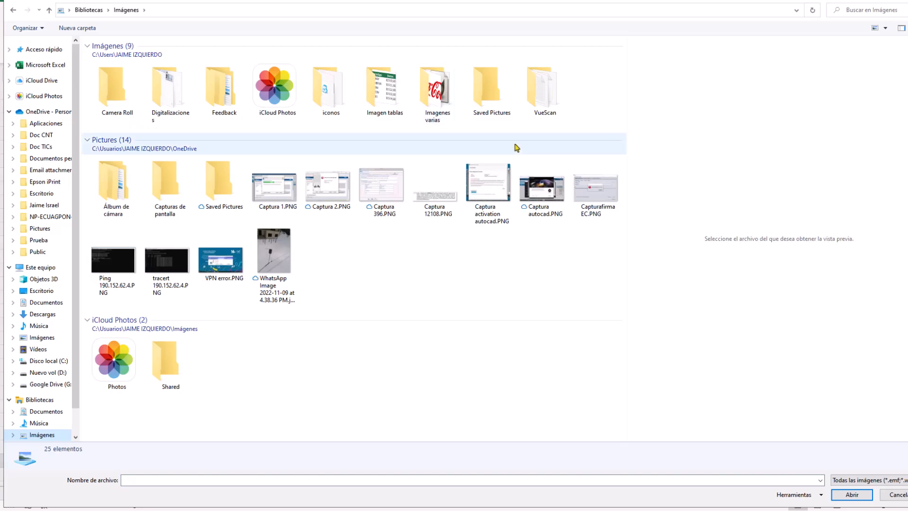
{"action": "double_click", "coordinate": [395, 114]}
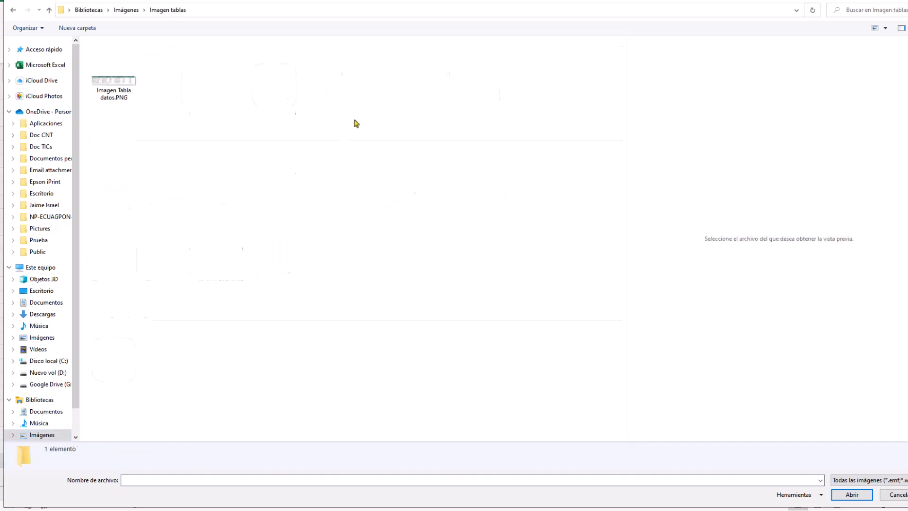
{"action": "left_click", "coordinate": [115, 89]}
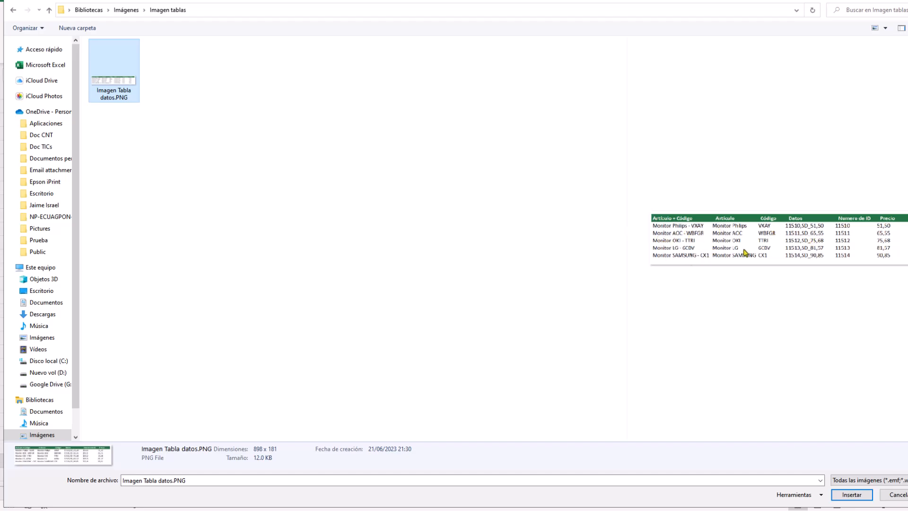
{"action": "left_click", "coordinate": [852, 494]}
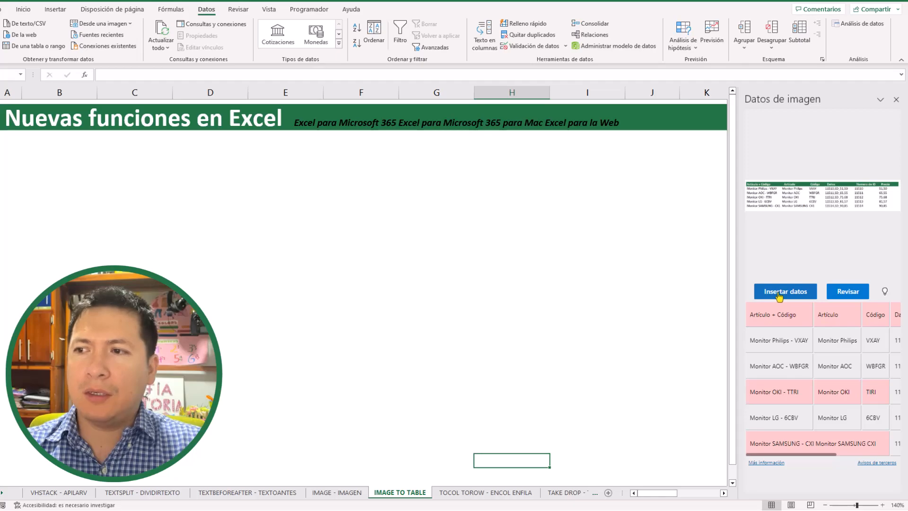
Step: Insert the data recognised from the picture at B4, without reviewing the flagged items
{"action": "left_click", "coordinate": [56, 150]}
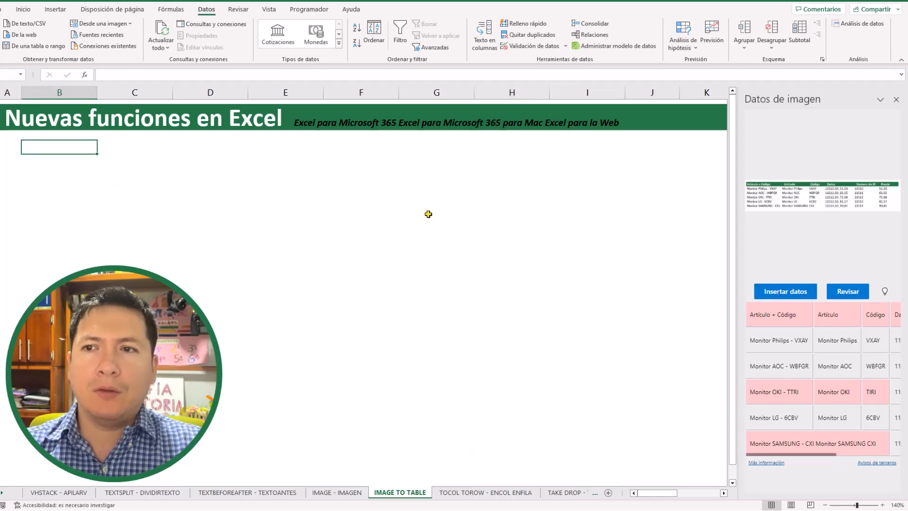
{"action": "left_click", "coordinate": [777, 292]}
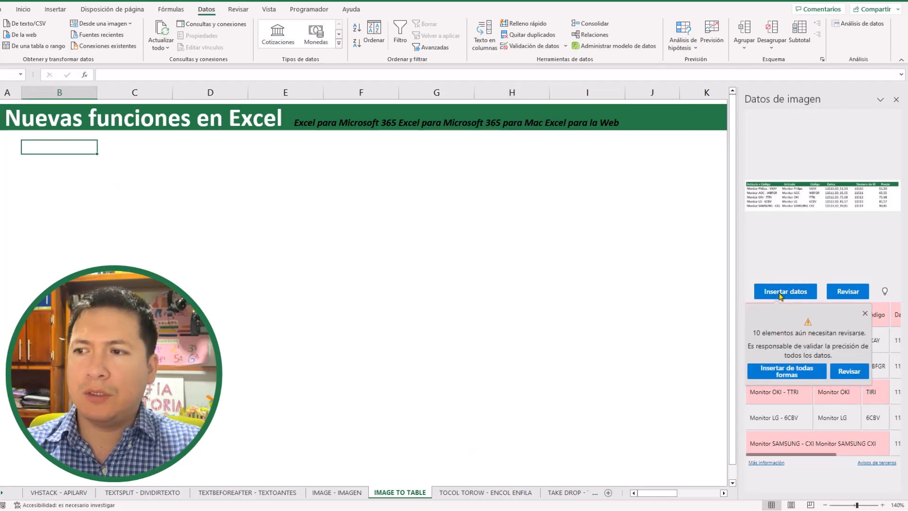
{"action": "left_click", "coordinate": [799, 375]}
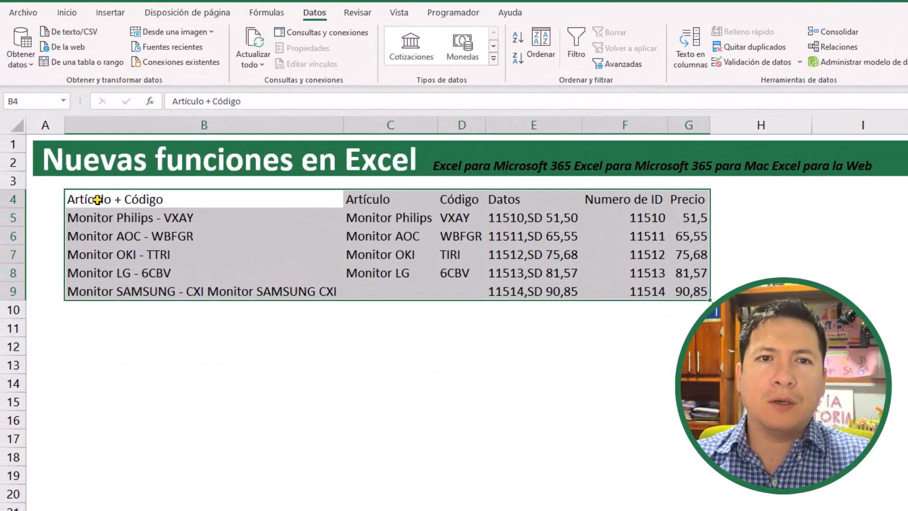
Step: Examine the imported table in B4:G9, checking the headers and the Artículo, Código and Datos entries for recognition errors
{"action": "left_click_drag", "start_coordinate": [53, 148], "coordinate": [403, 186]}
{"action": "left_click_drag", "start_coordinate": [583, 250], "coordinate": [697, 293]}
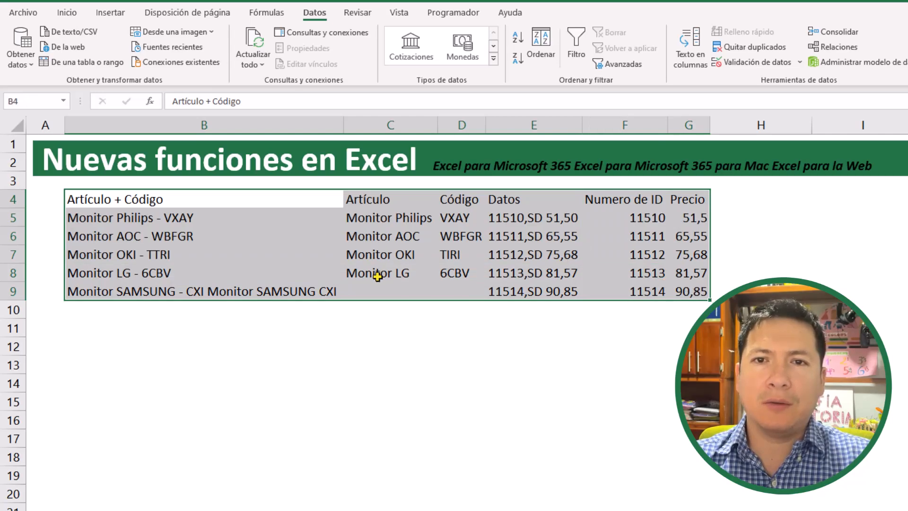
{"action": "left_click", "coordinate": [170, 219]}
{"action": "left_click", "coordinate": [118, 254]}
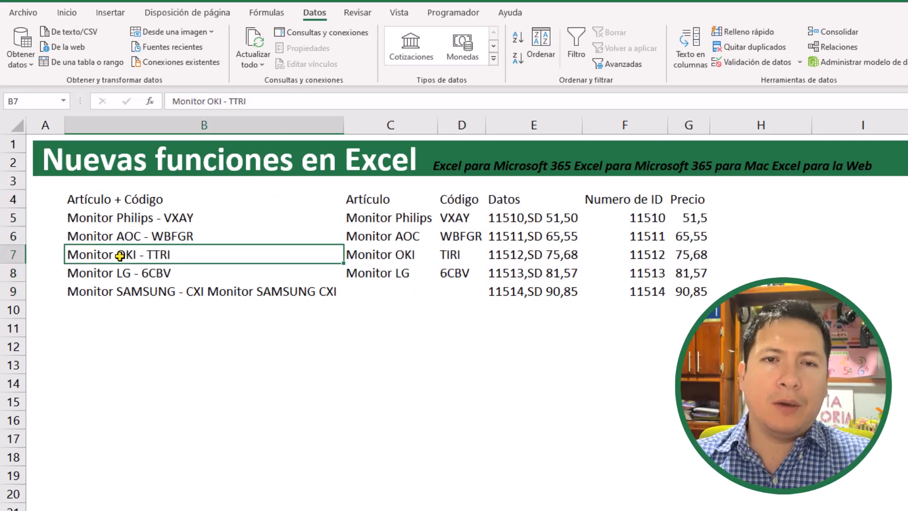
{"action": "left_click", "coordinate": [198, 287]}
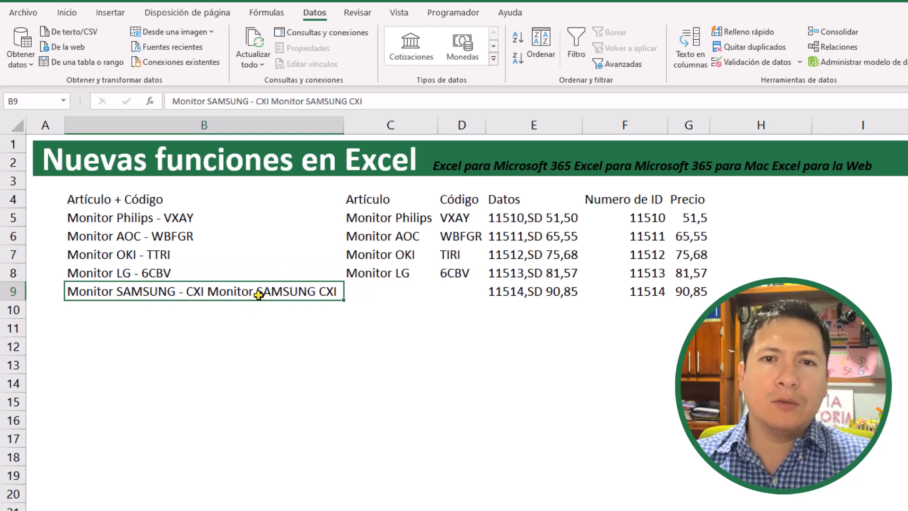
{"action": "left_click", "coordinate": [365, 295]}
{"action": "left_click", "coordinate": [362, 217]}
{"action": "left_click", "coordinate": [367, 255]}
{"action": "left_click", "coordinate": [524, 255]}
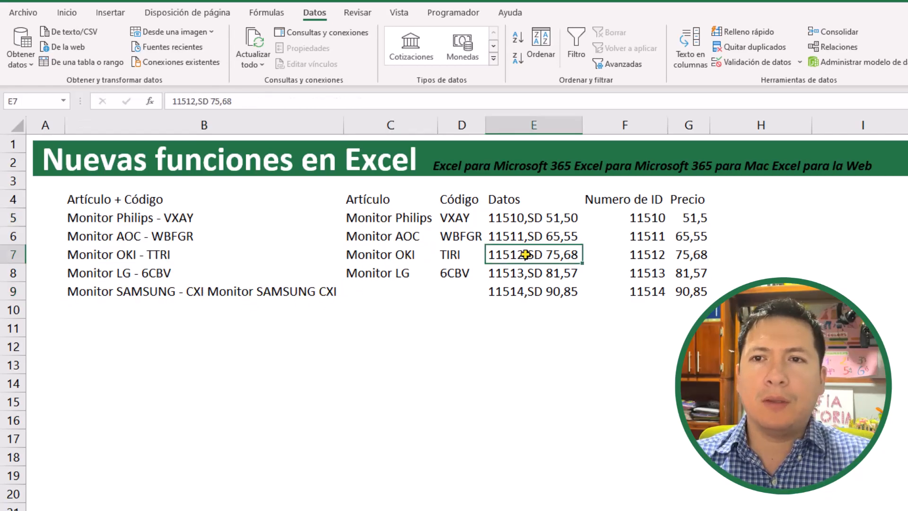
{"action": "left_click", "coordinate": [538, 288]}
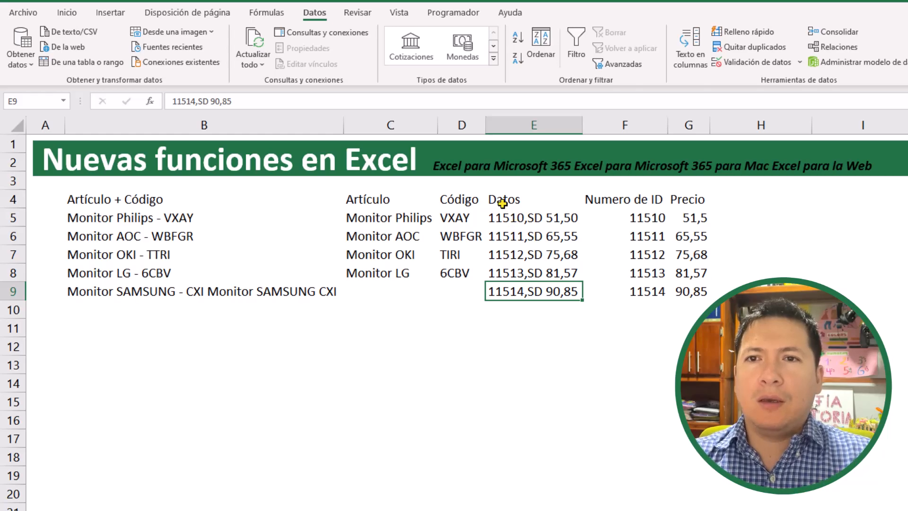
{"action": "left_click", "coordinate": [502, 203]}
{"action": "left_click", "coordinate": [427, 200]}
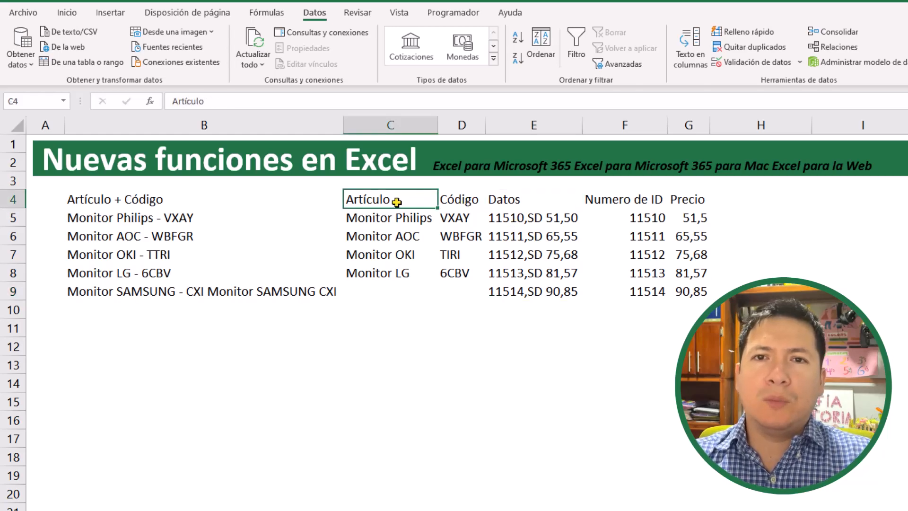
Step: Examine the Oficina Zamora and Oficina Yantzaza name lists on the ENCOL y ENFILA sheet
{"action": "left_click", "coordinate": [97, 339]}
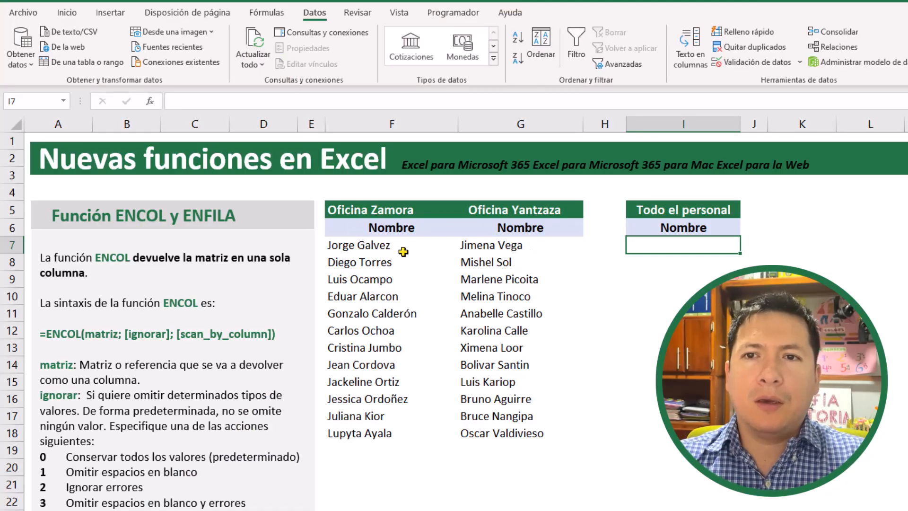
{"action": "left_click", "coordinate": [359, 208]}
{"action": "left_click_drag", "start_coordinate": [360, 246], "coordinate": [406, 416]}
{"action": "left_click_drag", "start_coordinate": [520, 228], "coordinate": [521, 279]}
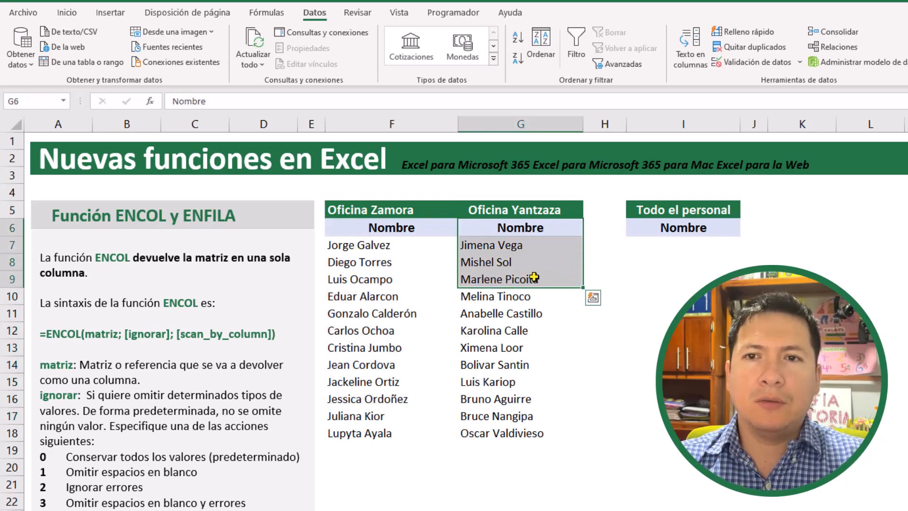
Step: Enter =ENCOL(F7:G18) in I7 under Todo el personal to combine both offices' name lists into one column
{"action": "double_click", "coordinate": [657, 248]}
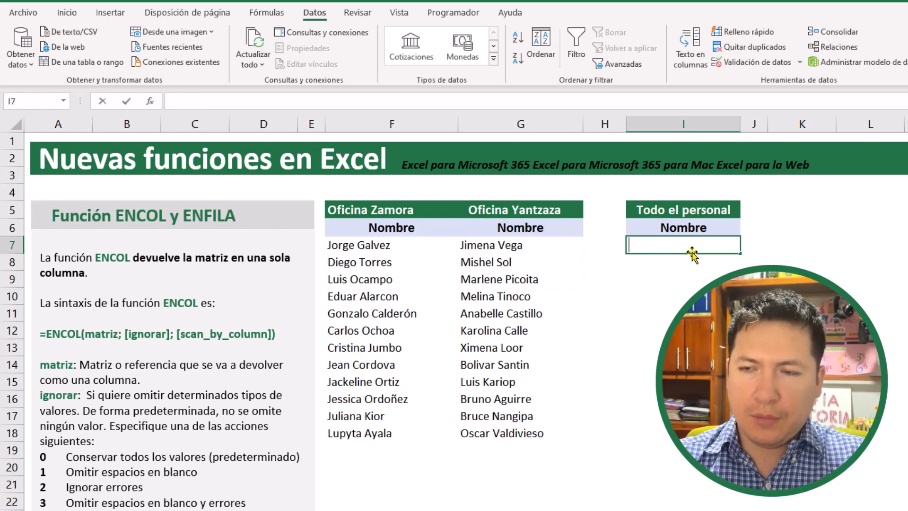
{"action": "type", "text": "=E"}
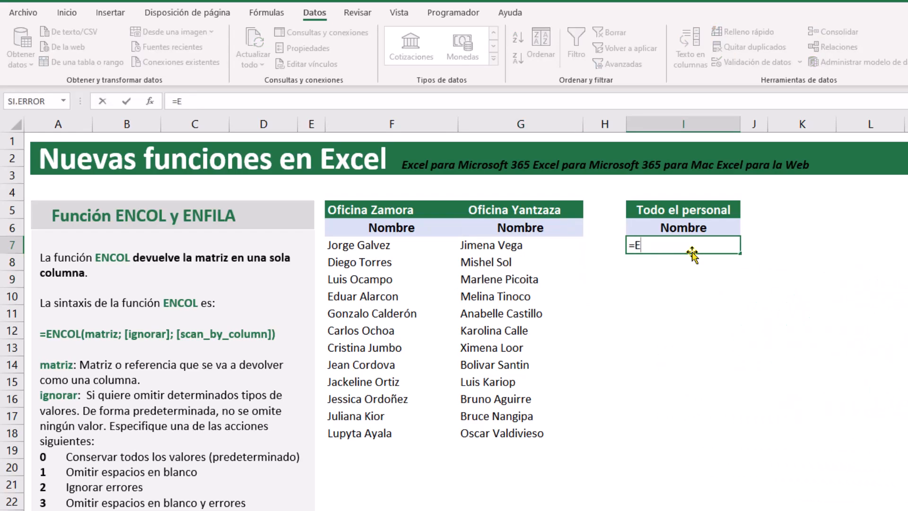
{"action": "type", "text": "NC"}
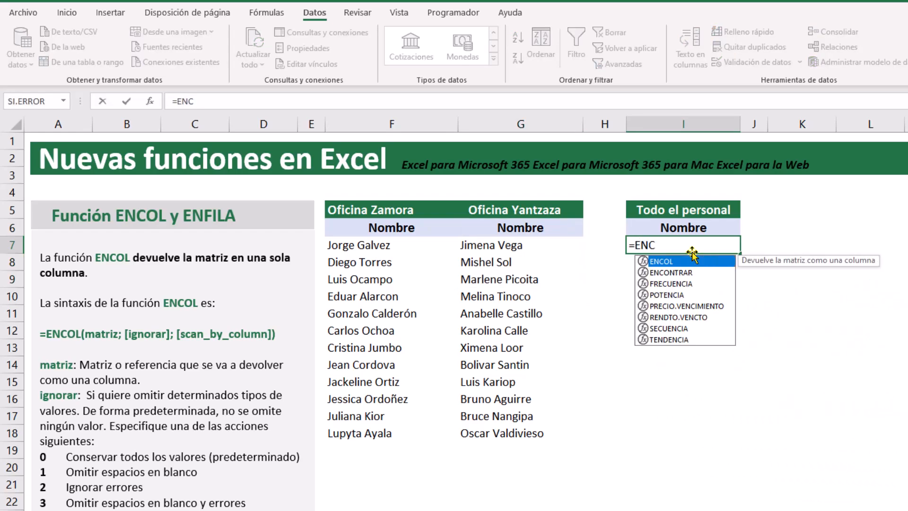
{"action": "key", "text": "Tab"}
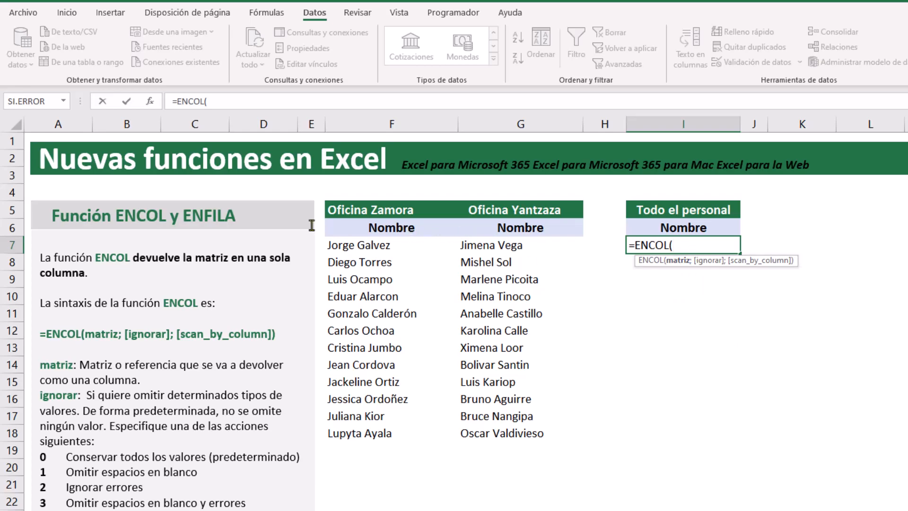
{"action": "left_click", "coordinate": [364, 246]}
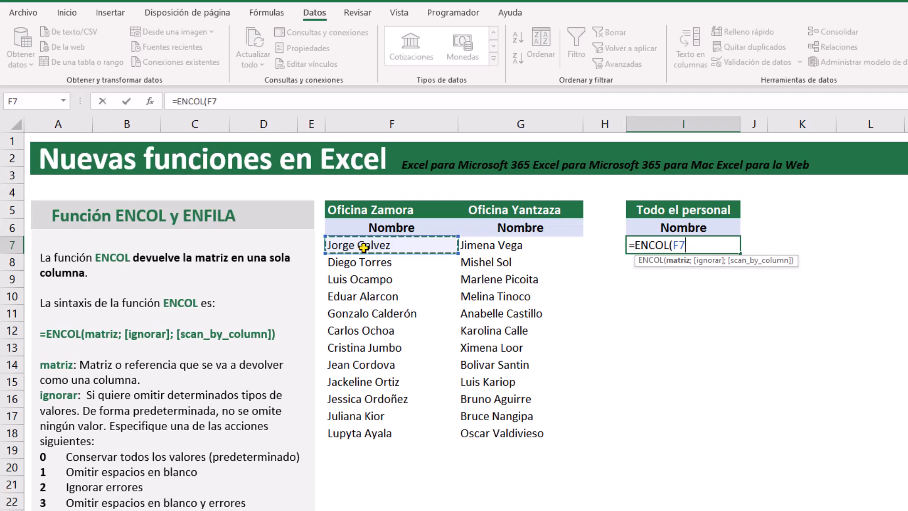
{"action": "key", "text": "shift+Right"}
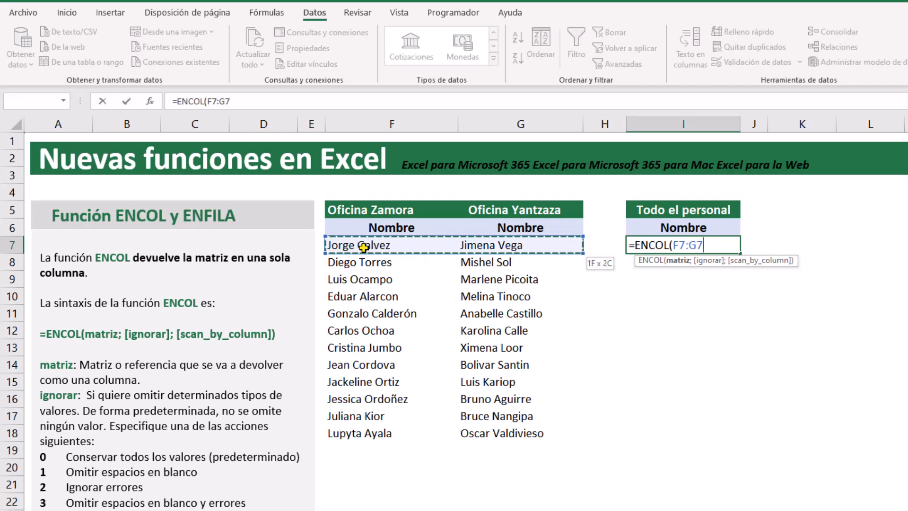
{"action": "key", "text": "ctrl+shift+Down"}
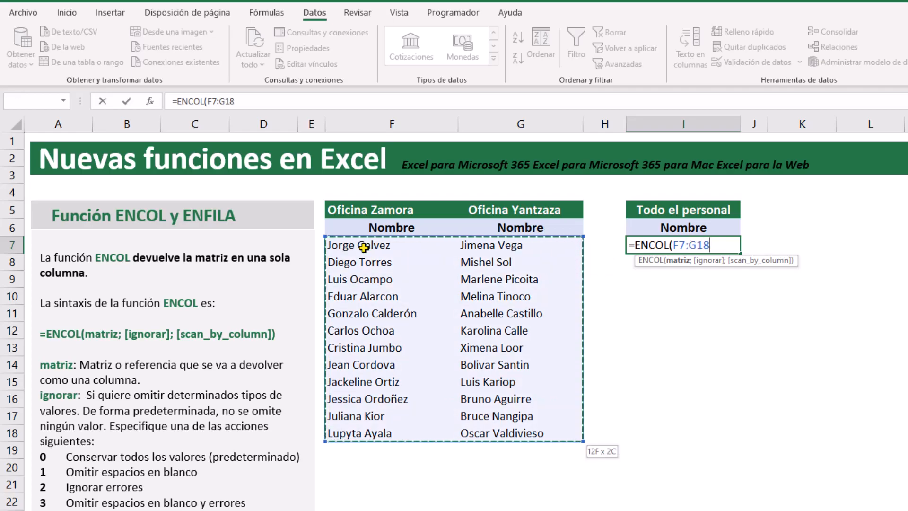
{"action": "key", "text": "Return"}
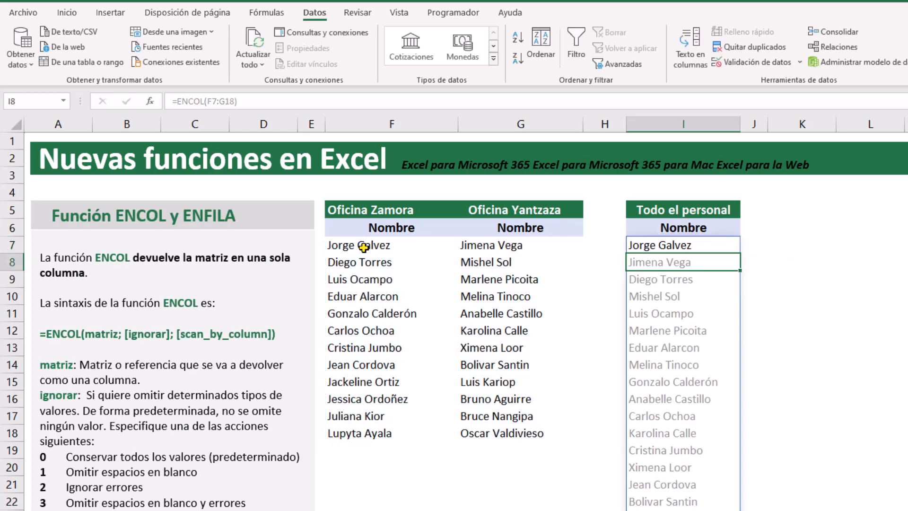
{"action": "left_click", "coordinate": [664, 245]}
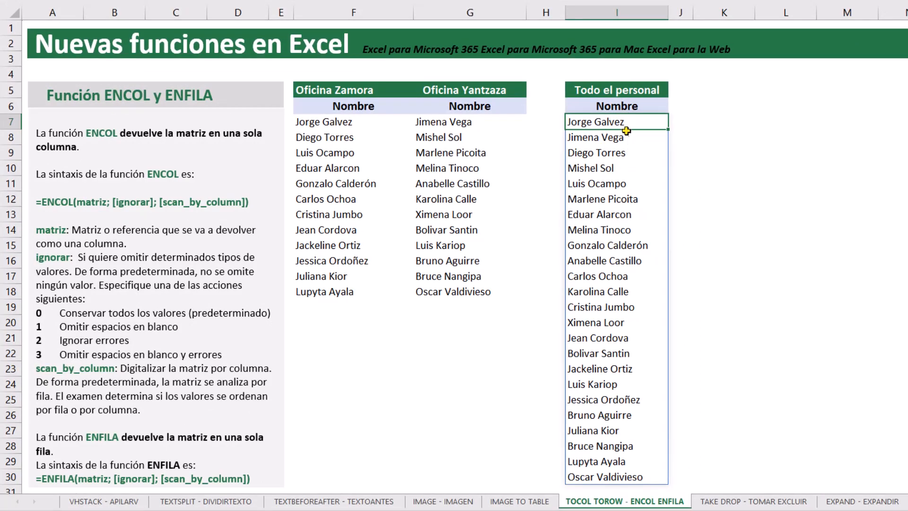
{"action": "left_click_drag", "start_coordinate": [305, 122], "coordinate": [462, 290]}
Step: Enter =ENFILA(F7:G18) in K7 to lay out both offices' names in a single row, and look along the result
{"action": "left_click", "coordinate": [731, 124]}
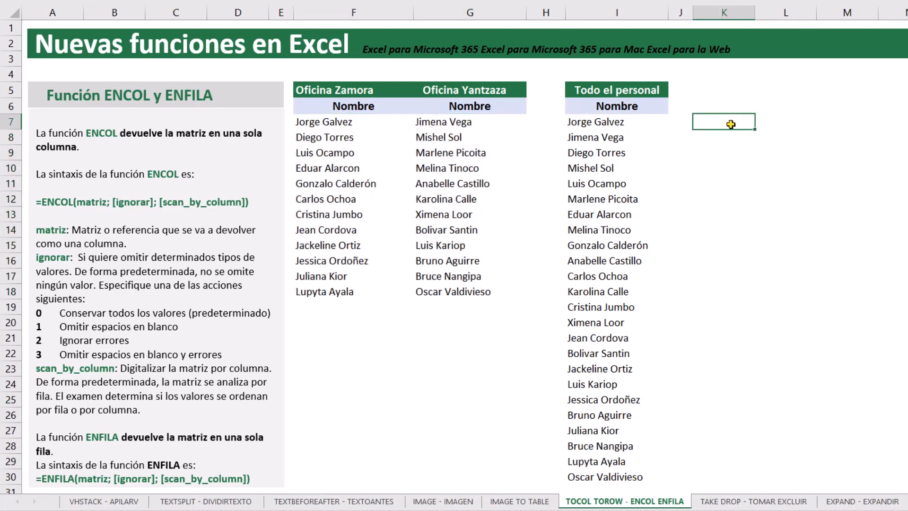
{"action": "type", "text": "=ENFILA("}
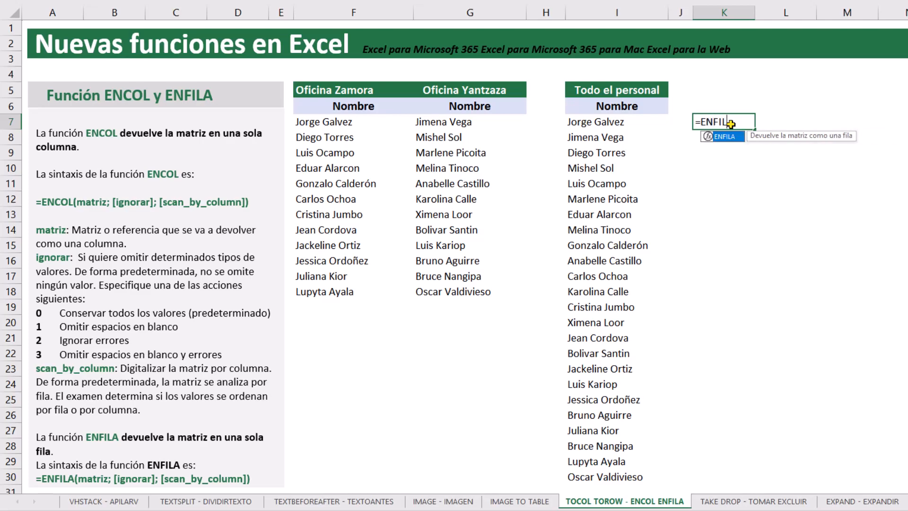
{"action": "left_click", "coordinate": [335, 125]}
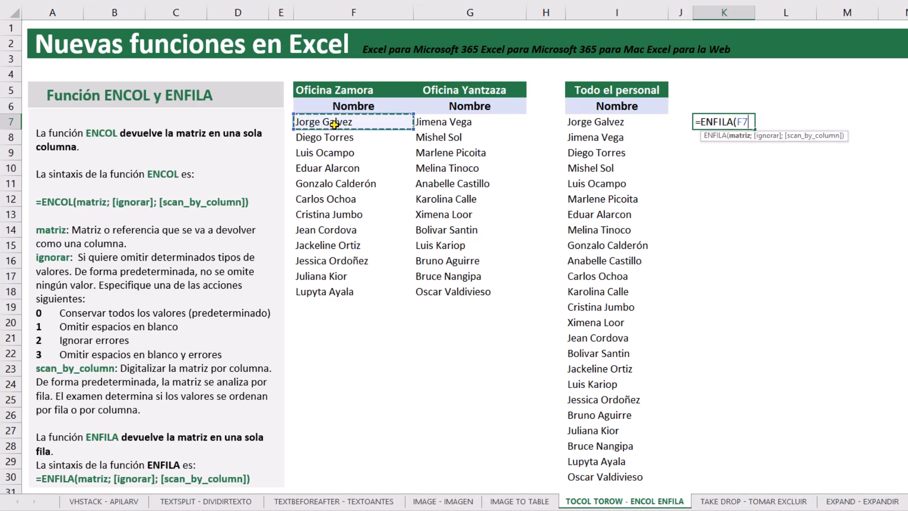
{"action": "key", "text": "ctrl+shift+Down"}
{"action": "key", "text": "ctrl+shift+Right"}
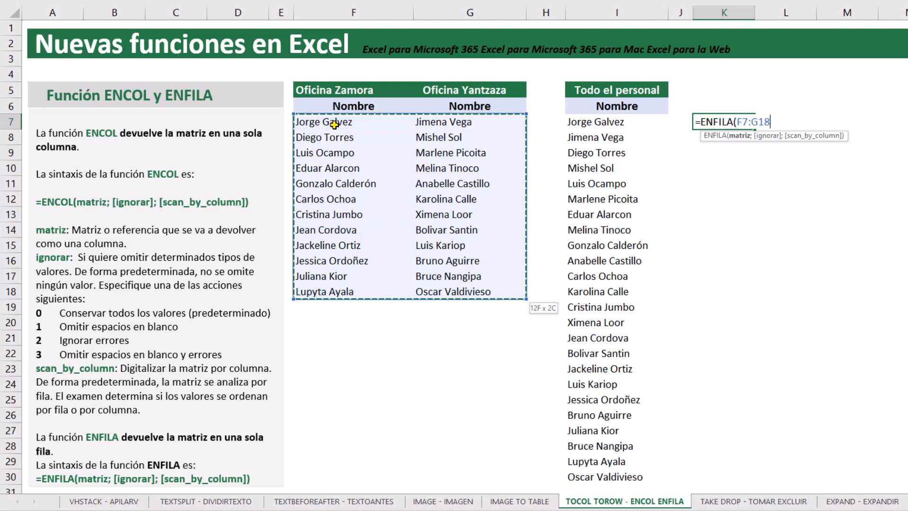
{"action": "key", "text": "Return"}
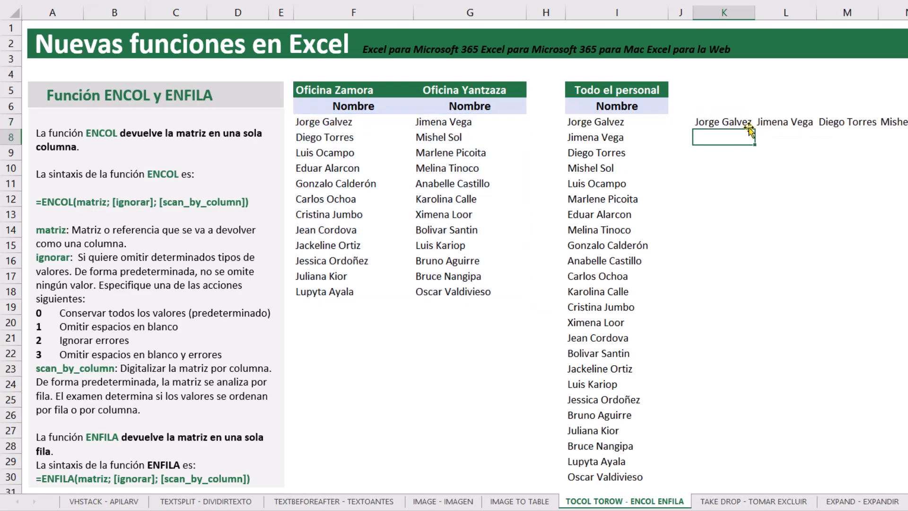
{"action": "left_click_drag", "start_coordinate": [737, 122], "coordinate": [788, 124]}
{"action": "left_click", "coordinate": [723, 123]}
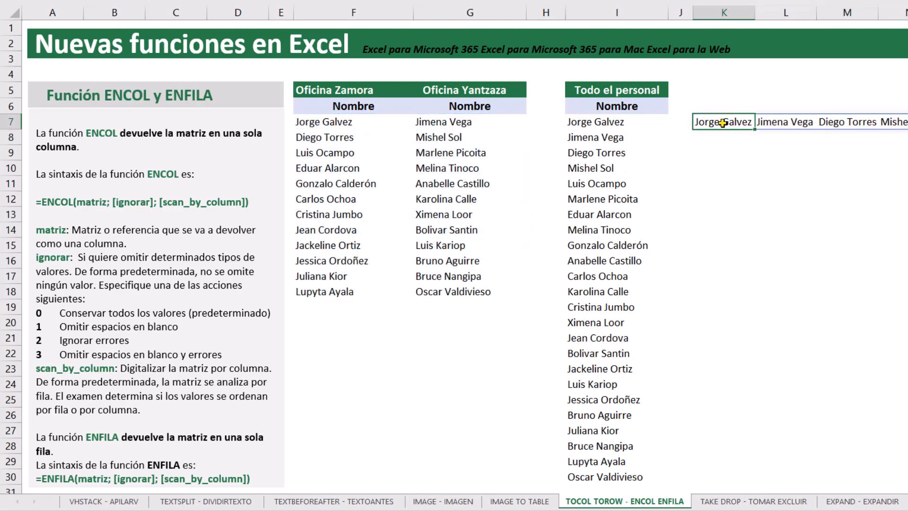
{"action": "scroll", "coordinate": [723, 123], "scroll_direction": "right", "scroll_amount": 5}
{"action": "scroll", "coordinate": [723, 123], "scroll_direction": "left", "scroll_amount": 5}
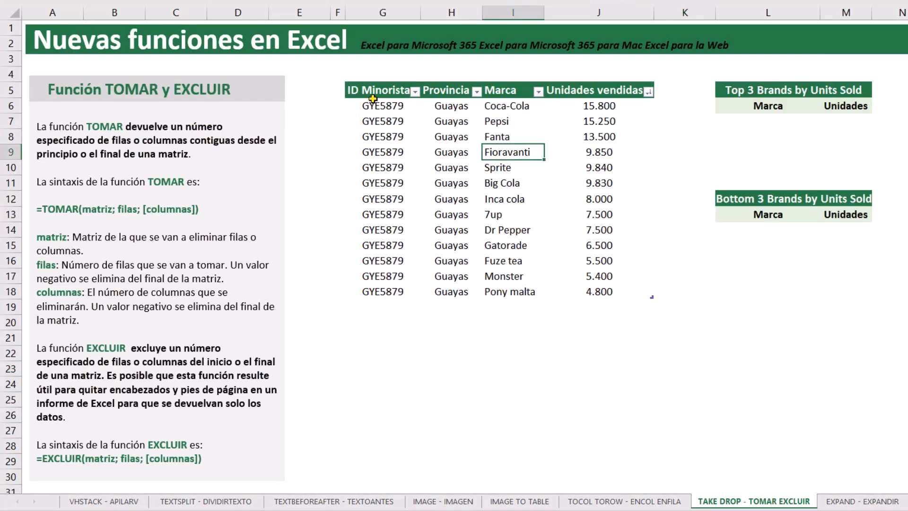
Step: On the TAKE DROP - TOMAR EXCLUIR sheet, enter =TOMAR(Tabla2;3;2) in L7 under Top 3 Brands by Units Sold
{"action": "left_click_drag", "start_coordinate": [373, 98], "coordinate": [599, 291]}
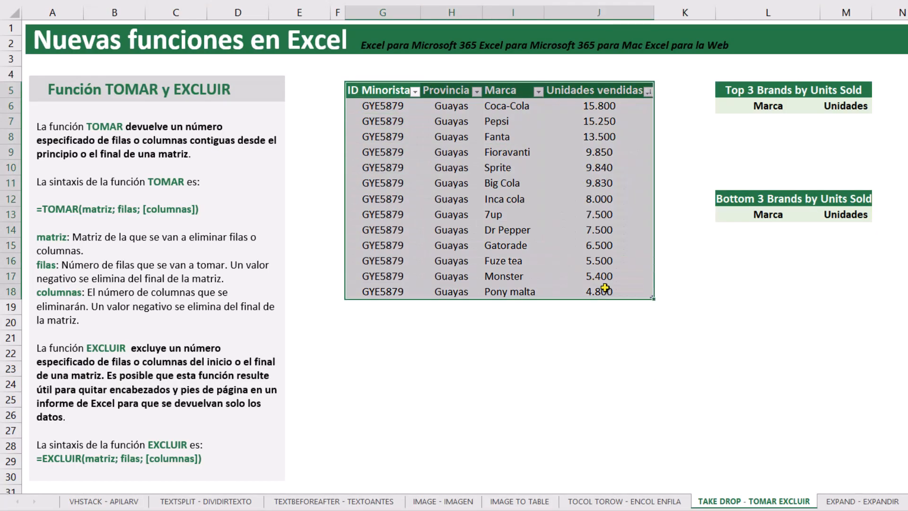
{"action": "left_click", "coordinate": [760, 93]}
{"action": "left_click", "coordinate": [767, 120]}
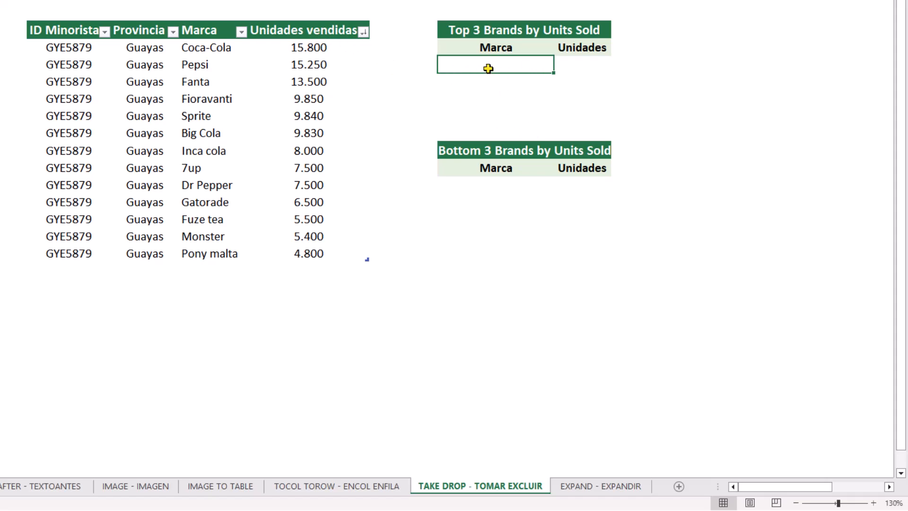
{"action": "type", "text": "?"}
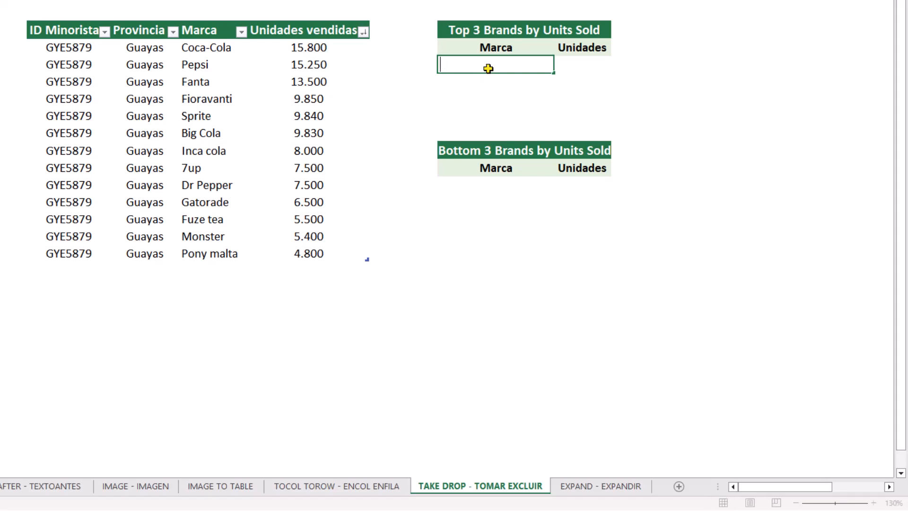
{"action": "type", "text": "TOMAR("}
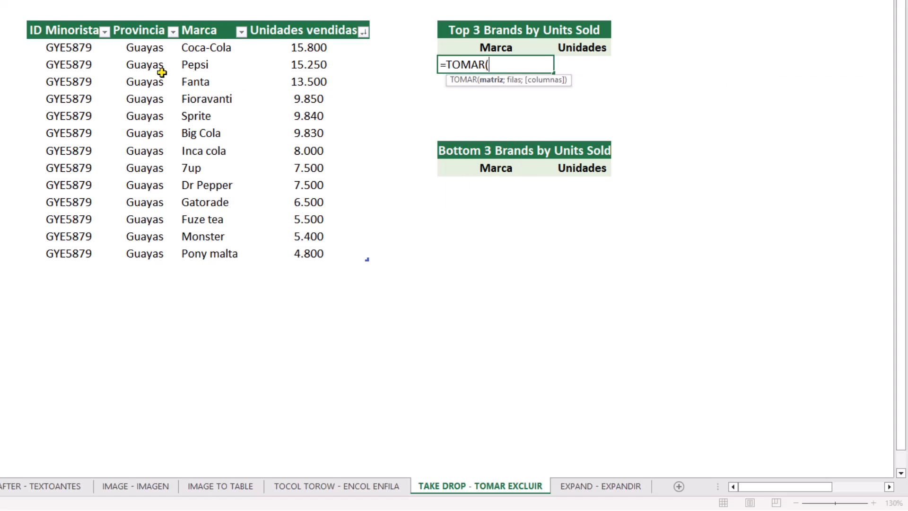
{"action": "left_click", "coordinate": [28, 20]}
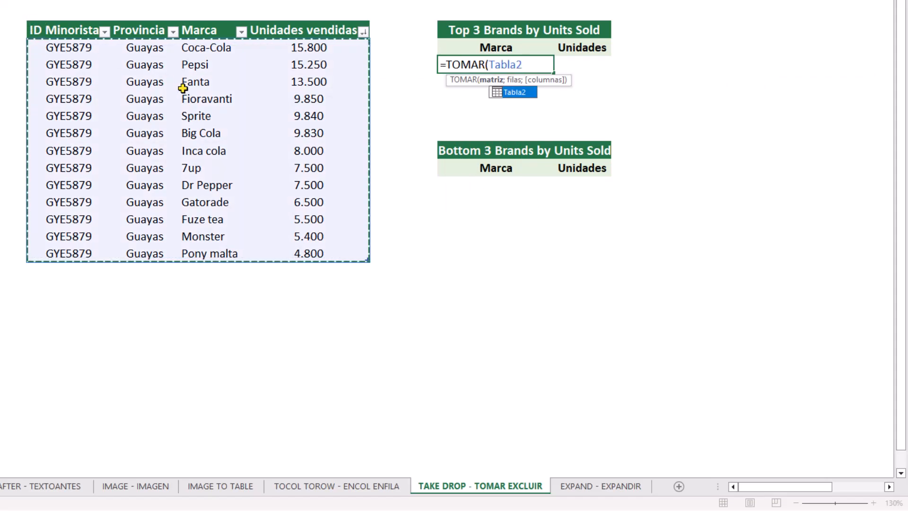
{"action": "type", "text": ";"}
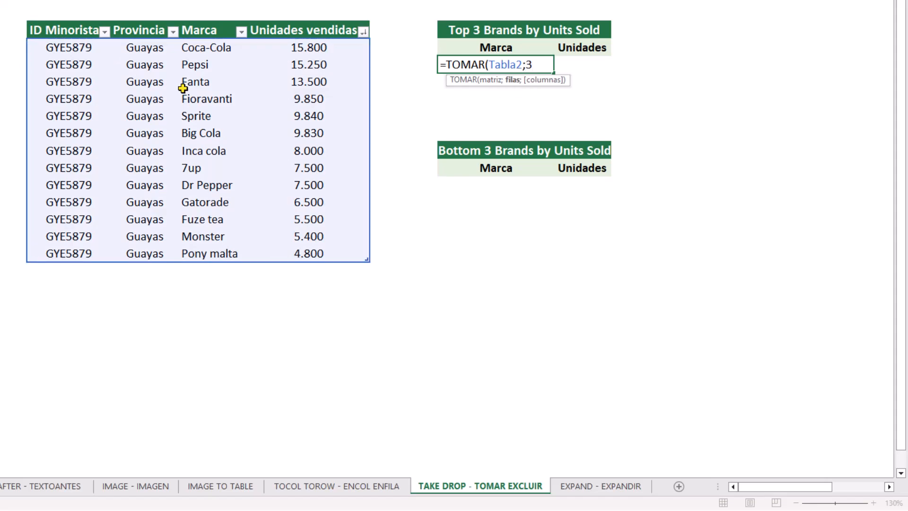
{"action": "type", "text": "3;2"}
{"action": "key", "text": "Return"}
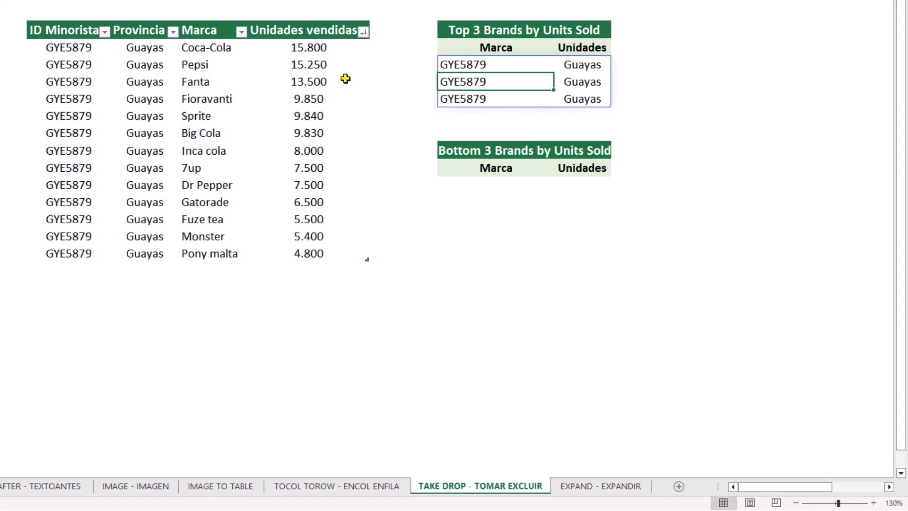
Step: Compare the TOMAR result with the source table, and change the formula's columns argument in L7 to -2
{"action": "left_click_drag", "start_coordinate": [478, 65], "coordinate": [474, 97]}
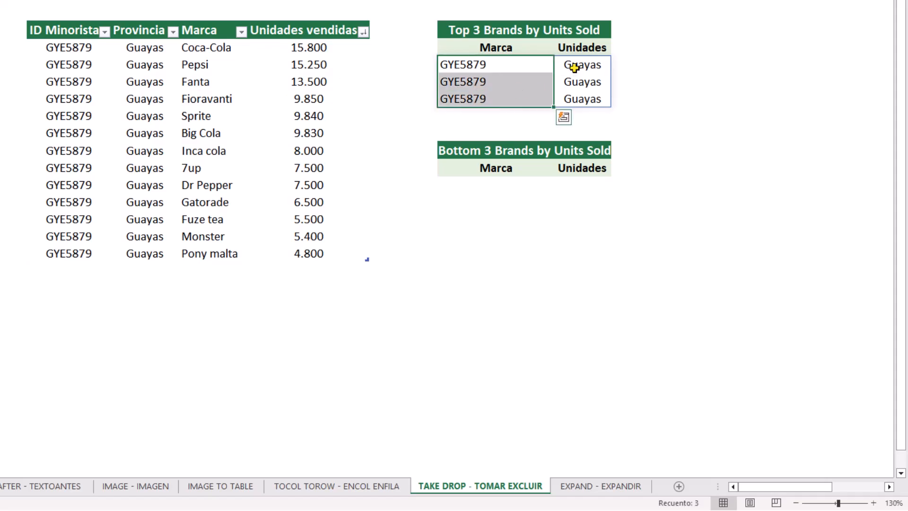
{"action": "left_click_drag", "start_coordinate": [574, 68], "coordinate": [575, 78]}
{"action": "left_click_drag", "start_coordinate": [84, 52], "coordinate": [150, 82]}
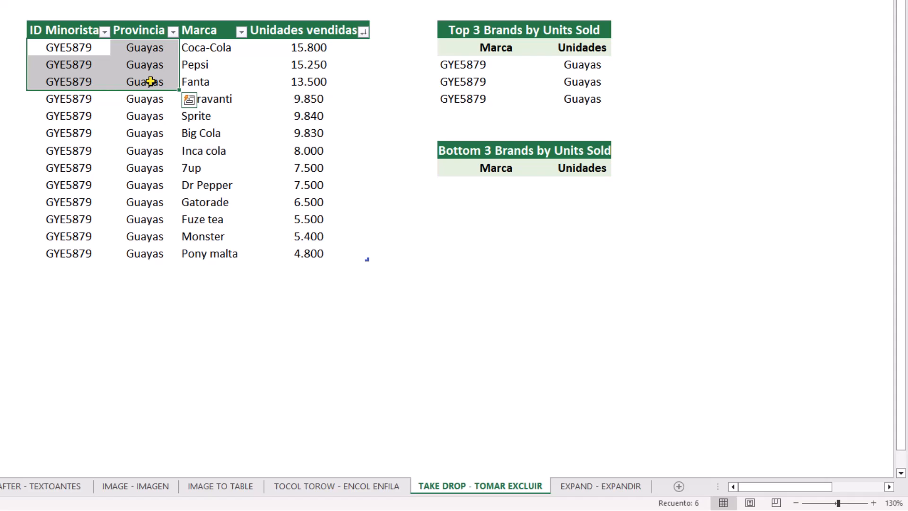
{"action": "left_click_drag", "start_coordinate": [211, 30], "coordinate": [331, 80]}
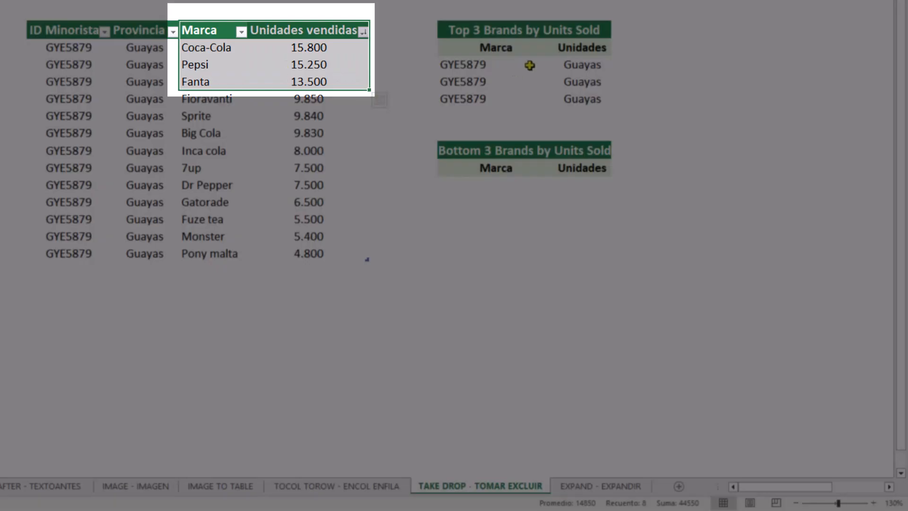
{"action": "left_click", "coordinate": [455, 62]}
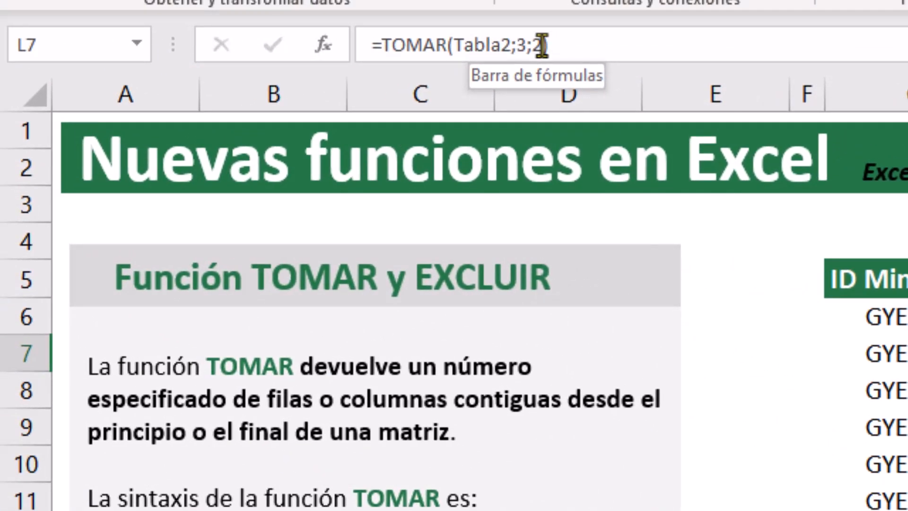
{"action": "left_click", "coordinate": [539, 46]}
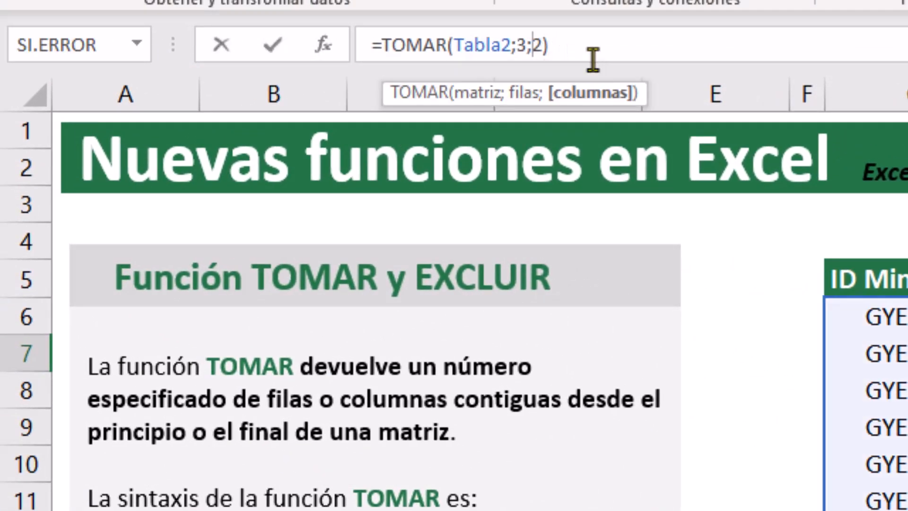
{"action": "type", "text": "-"}
{"action": "key", "text": "Return"}
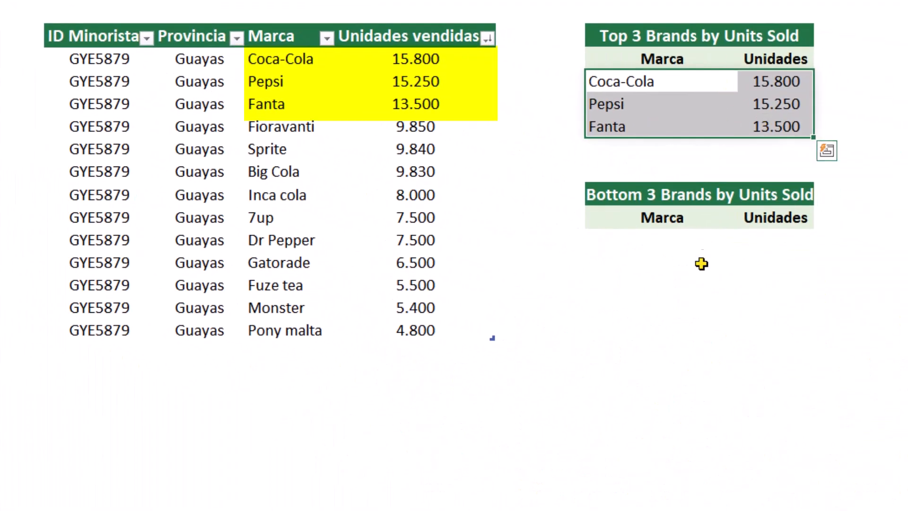
Step: Enter =EXCLUIR(Tabla2;10;2) in L14 under Bottom 3 Brands by Units Sold
{"action": "left_click", "coordinate": [643, 240]}
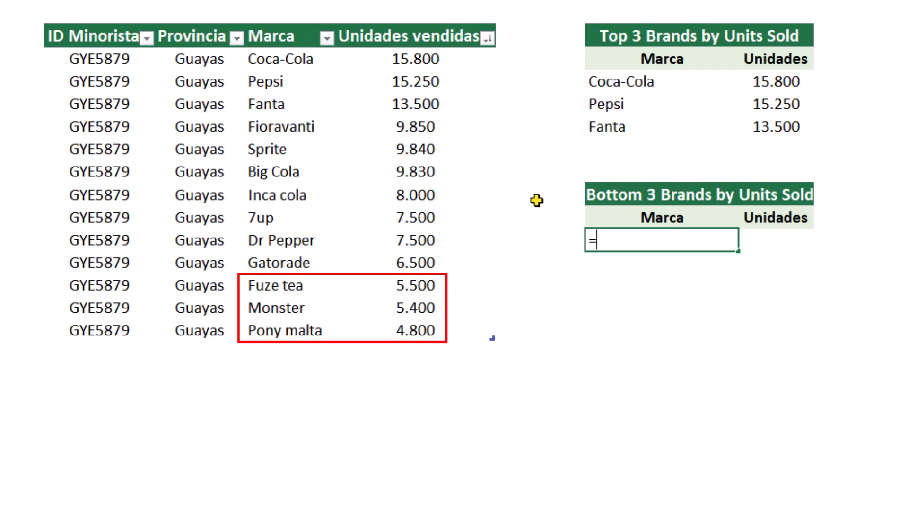
{"action": "type", "text": "EXCL"}
{"action": "key", "text": "Tab"}
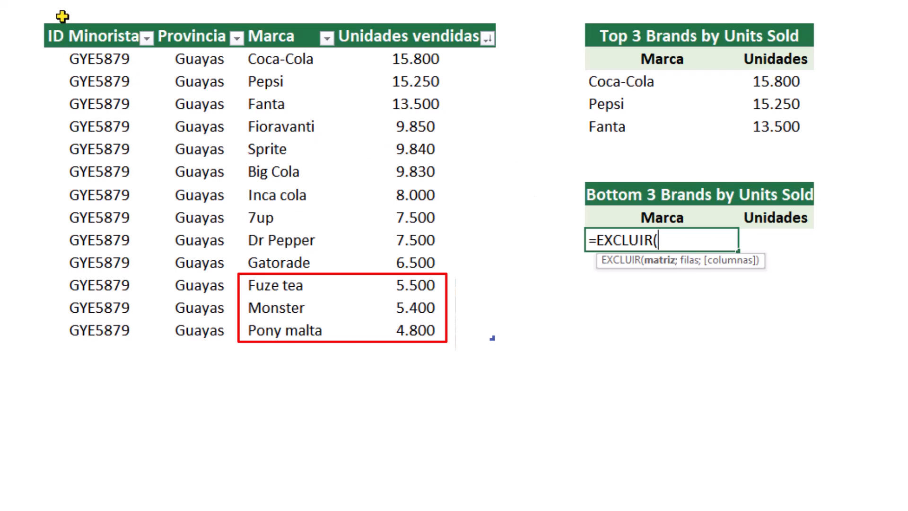
{"action": "left_click", "coordinate": [46, 21]}
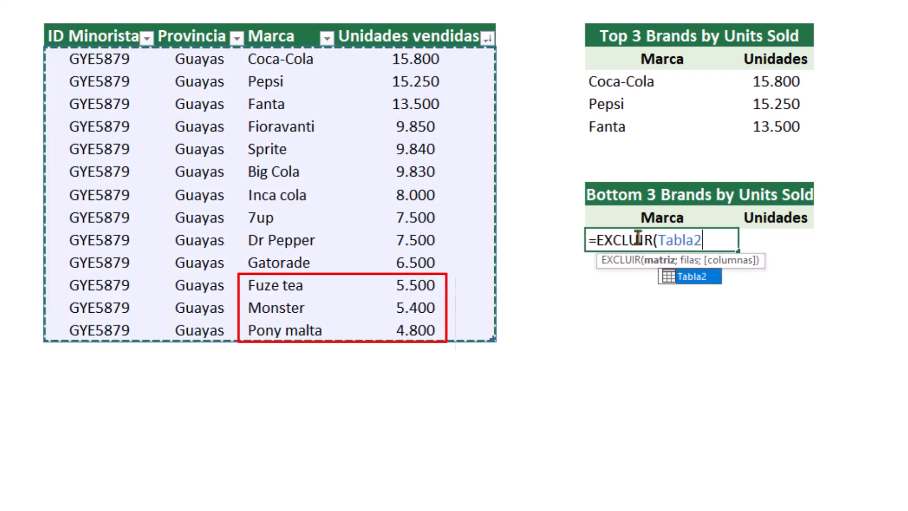
{"action": "type", "text": ";"}
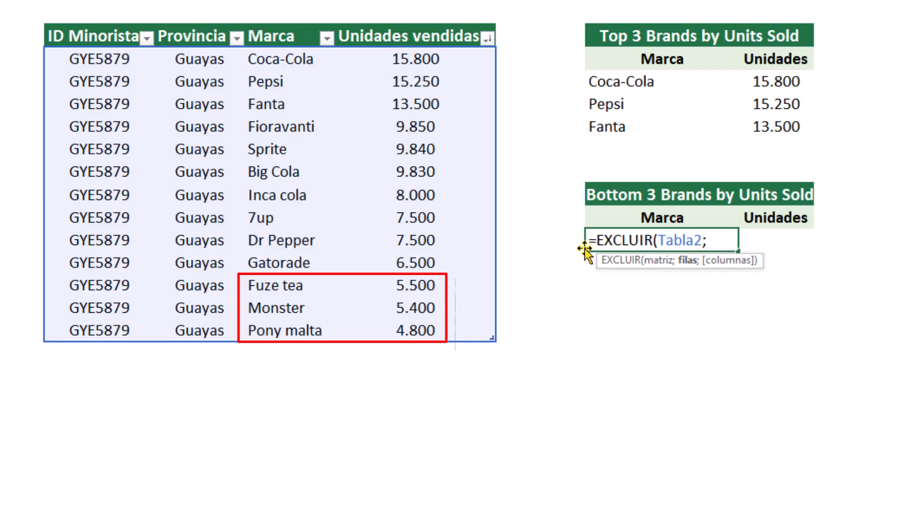
{"action": "type", "text": "10;2)"}
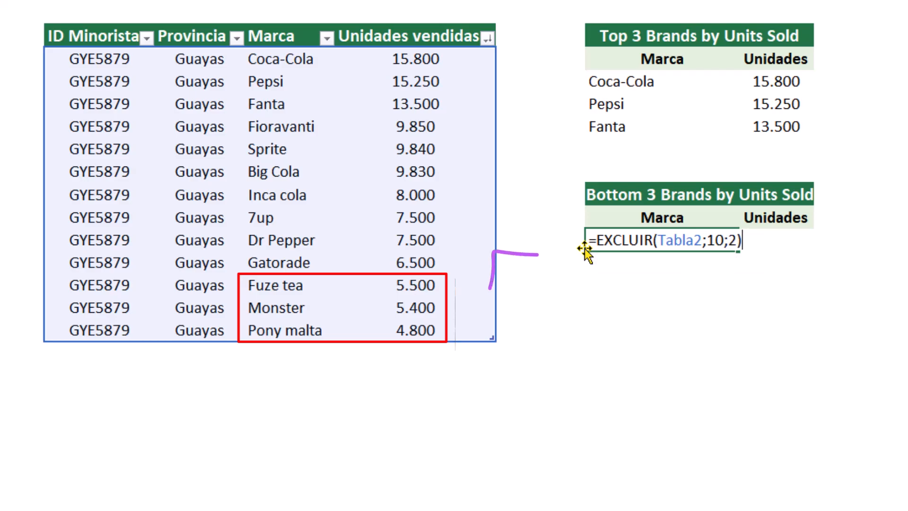
{"action": "key", "text": "Return"}
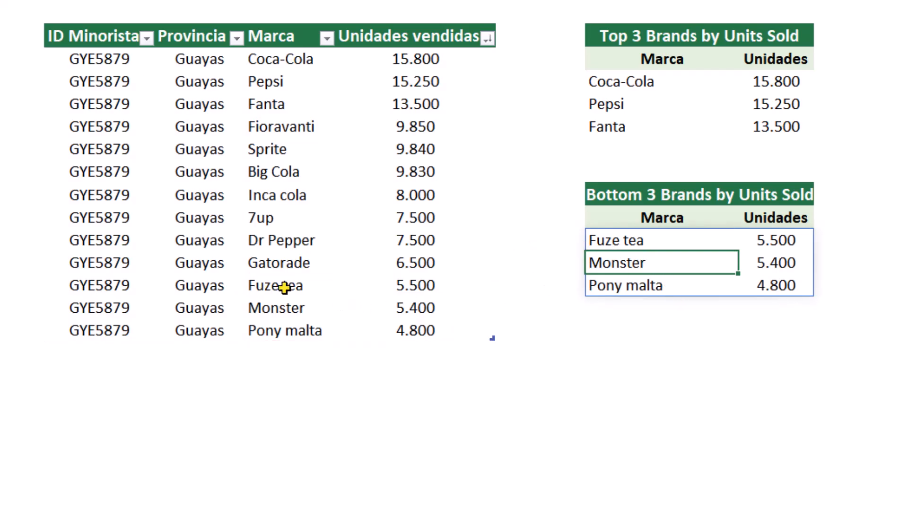
Step: Compare the EXCLUIR result under Bottom 3 Brands by Units Sold with the last three brands in the source table
{"action": "left_click_drag", "start_coordinate": [285, 288], "coordinate": [391, 337]}
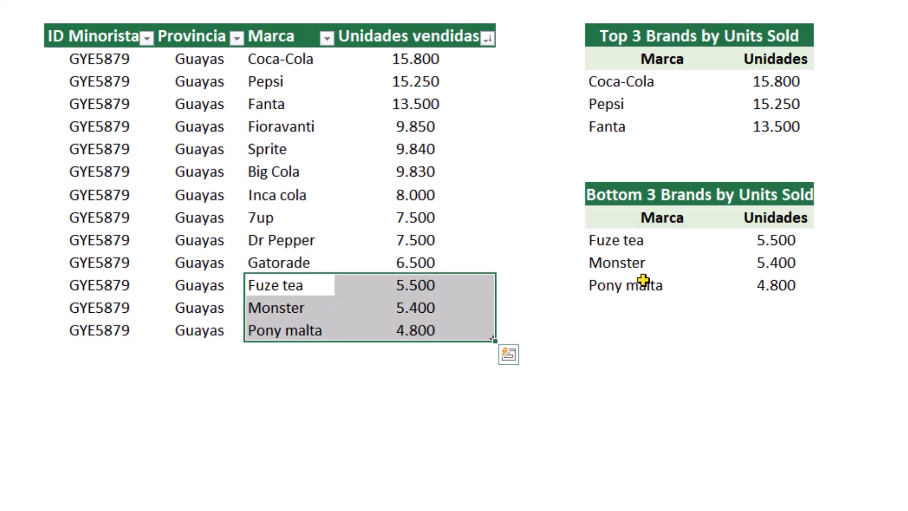
{"action": "left_click", "coordinate": [649, 218]}
{"action": "left_click", "coordinate": [759, 215]}
{"action": "left_click_drag", "start_coordinate": [302, 284], "coordinate": [357, 338]}
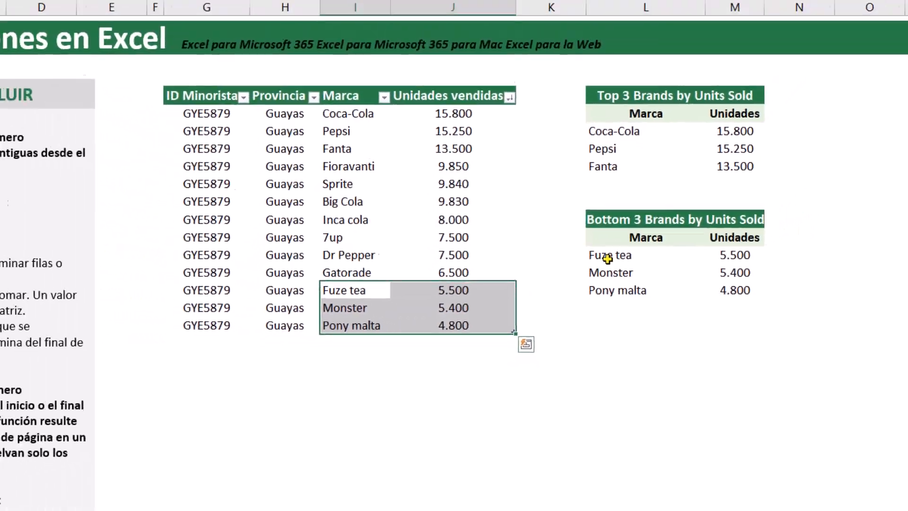
{"action": "left_click_drag", "start_coordinate": [608, 258], "coordinate": [743, 291]}
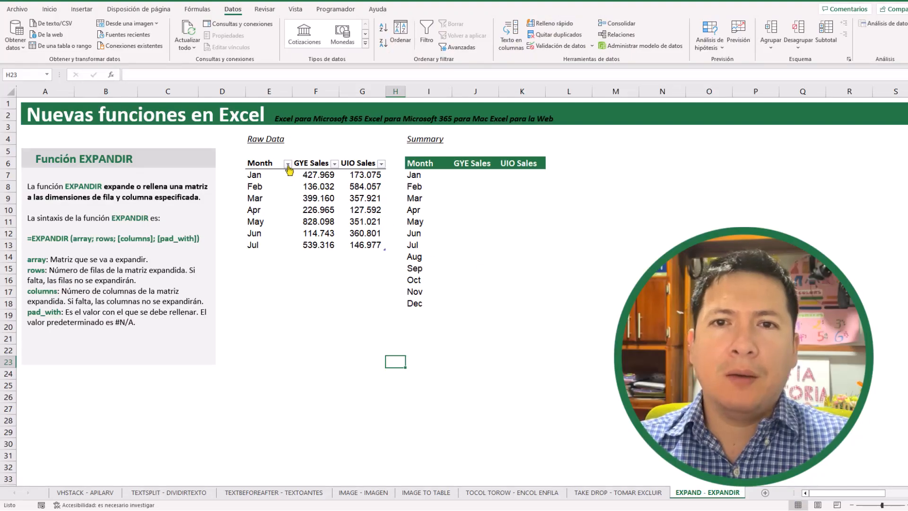
Step: Look over the Raw Data table and its GYE Sales and UIO Sales columns on the EXPAND - EXPANDIR sheet
{"action": "left_click", "coordinate": [263, 167]}
{"action": "left_click_drag", "start_coordinate": [263, 166], "coordinate": [376, 249]}
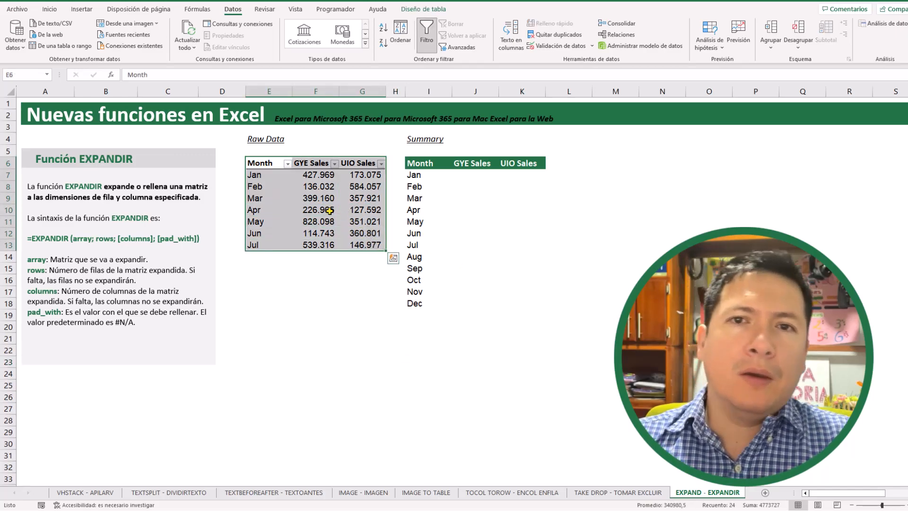
{"action": "left_click", "coordinate": [365, 176]}
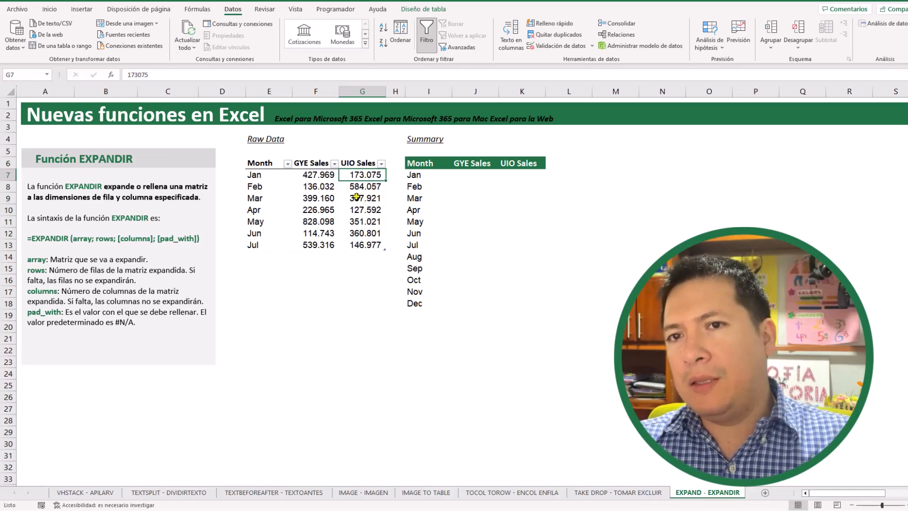
{"action": "left_click_drag", "start_coordinate": [316, 164], "coordinate": [354, 164]}
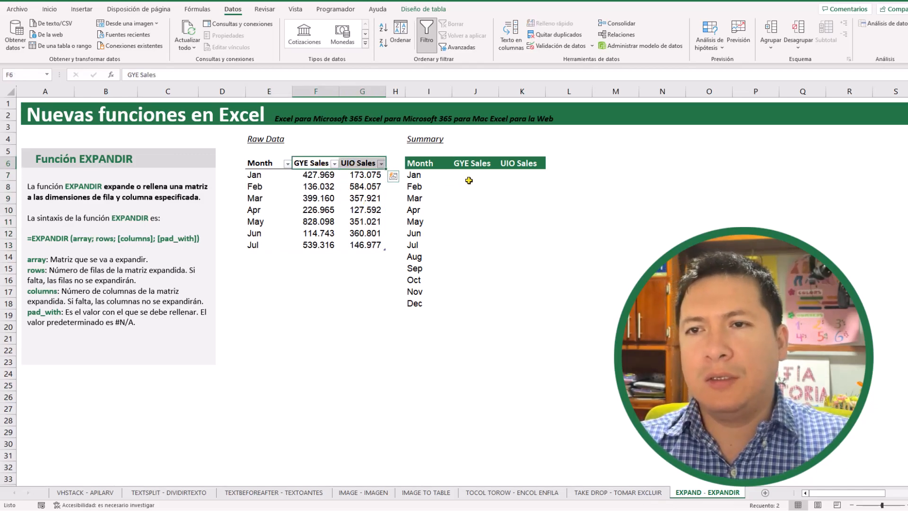
Step: Enter =EXPANDIR(Table1;12;;"N/A") in J7 of the Summary table
{"action": "left_click", "coordinate": [468, 176]}
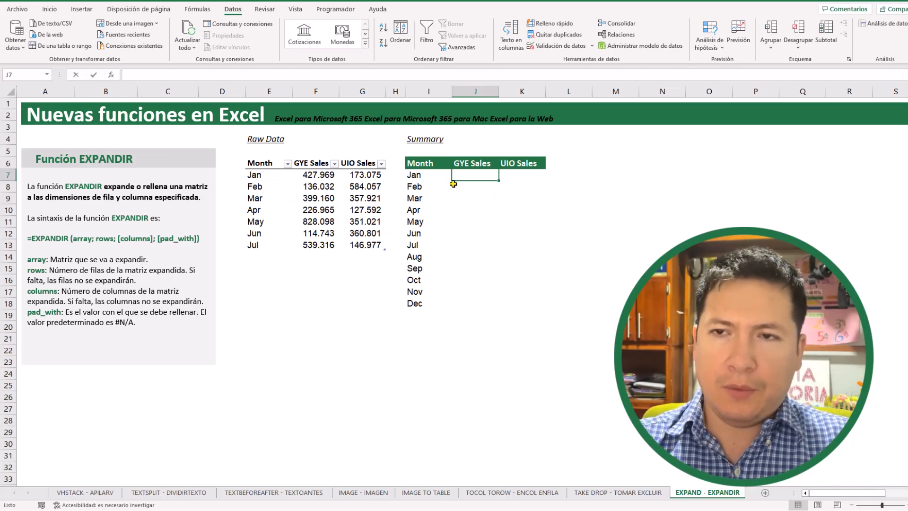
{"action": "type", "text": "=EXPA"}
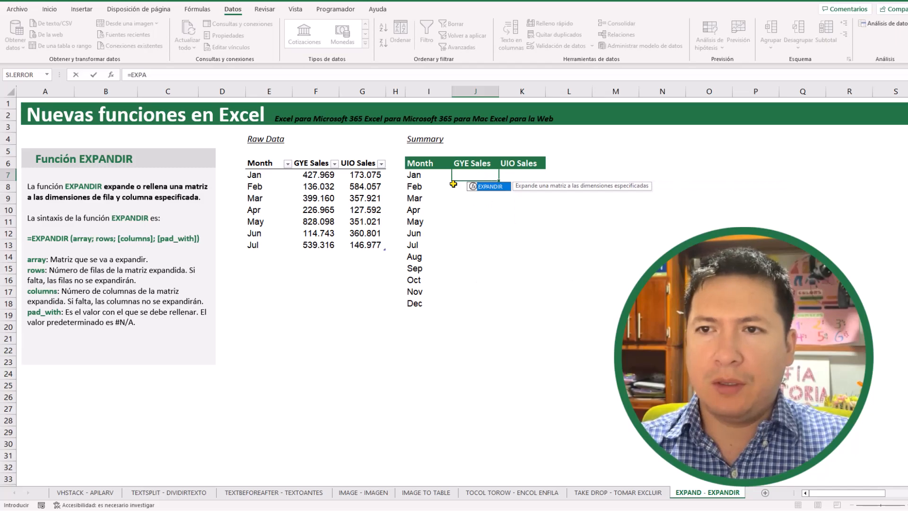
{"action": "key", "text": "Tab"}
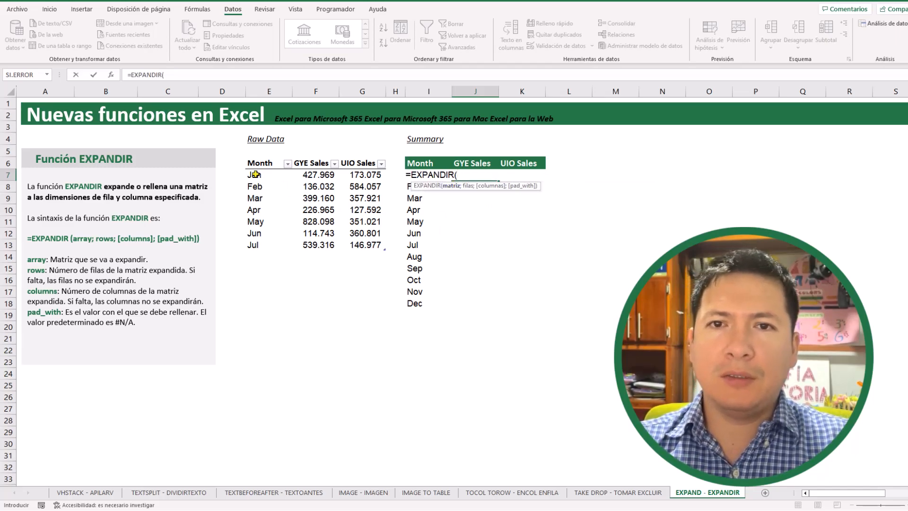
{"action": "left_click_drag", "start_coordinate": [256, 174], "coordinate": [256, 233]}
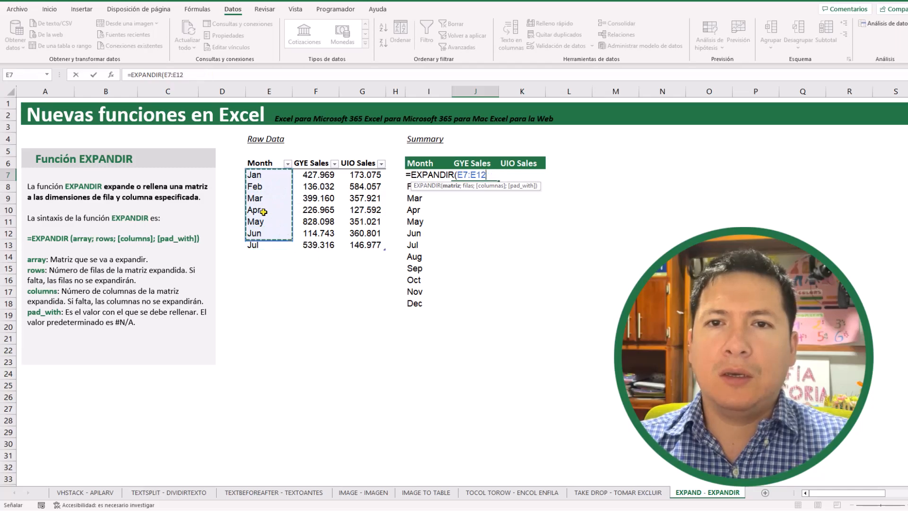
{"action": "left_click", "coordinate": [247, 162]}
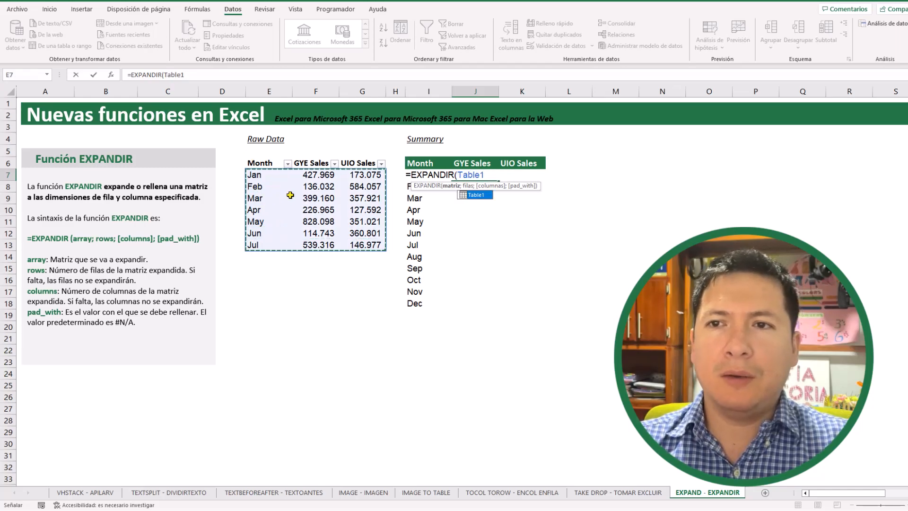
{"action": "type", "text": ";12"}
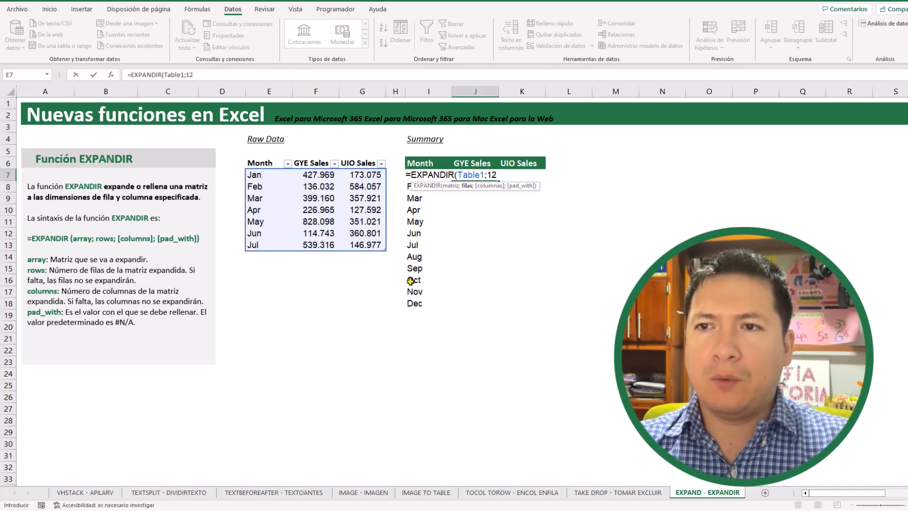
{"action": "type", "text": ";;"}
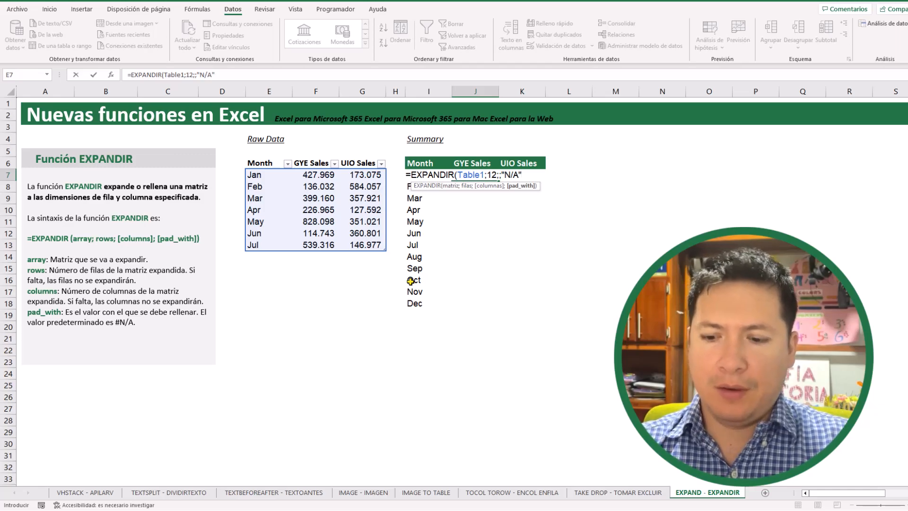
{"action": "type", "text": ")"}
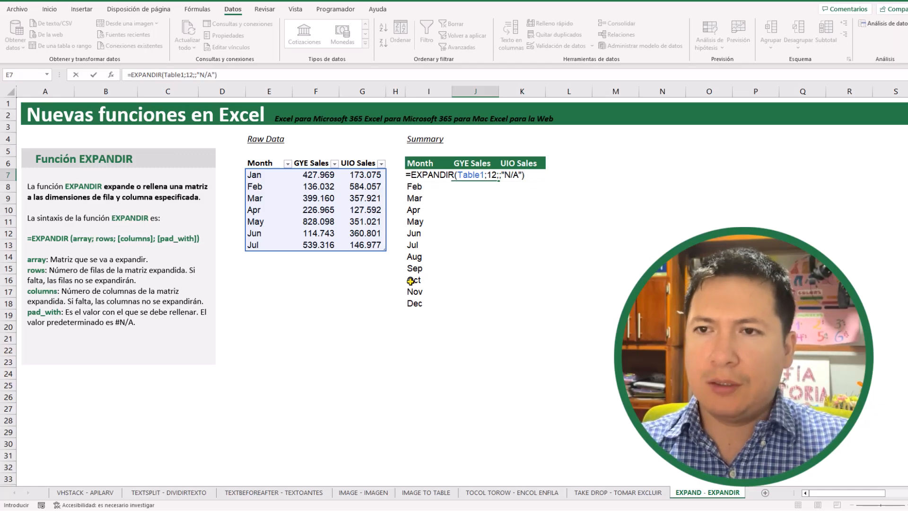
{"action": "key", "text": "Return"}
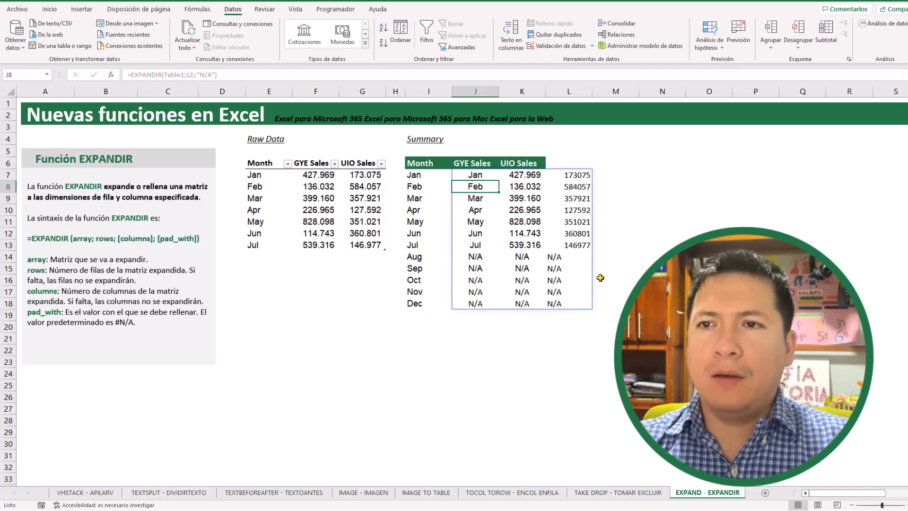
Step: Replace the array argument of the EXPANDIR formula in J7 with Table1[[GYE Sales]:[UIO Sales]] and check the padded months
{"action": "left_click", "coordinate": [481, 175]}
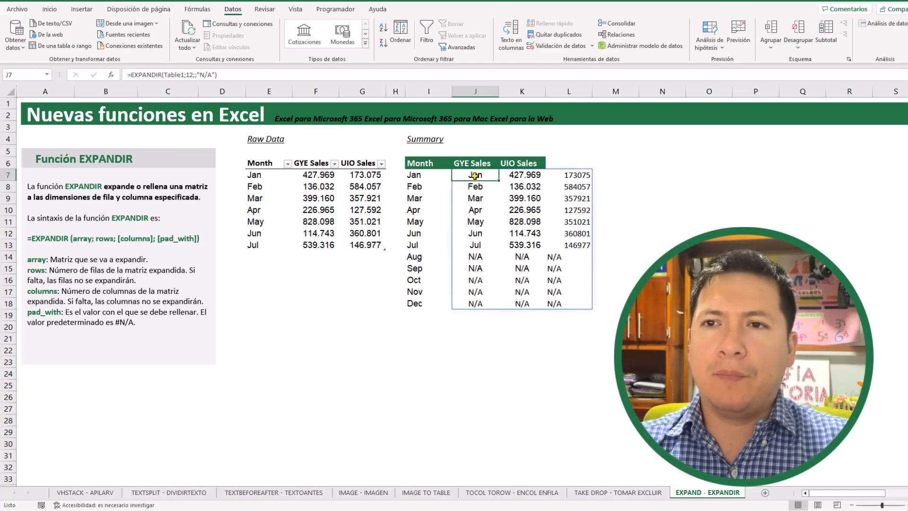
{"action": "left_click", "coordinate": [245, 156]}
{"action": "left_click", "coordinate": [475, 176]}
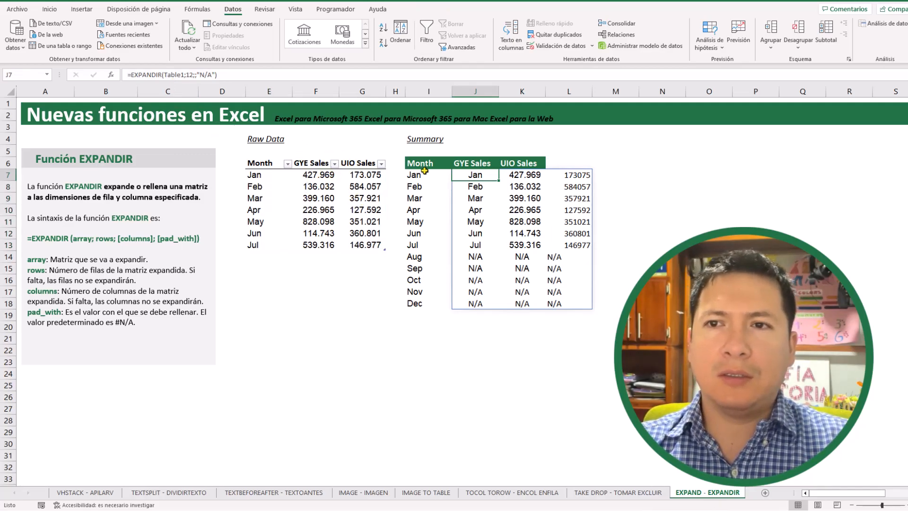
{"action": "double_click", "coordinate": [474, 176]}
{"action": "left_click_drag", "start_coordinate": [485, 174], "coordinate": [457, 175]}
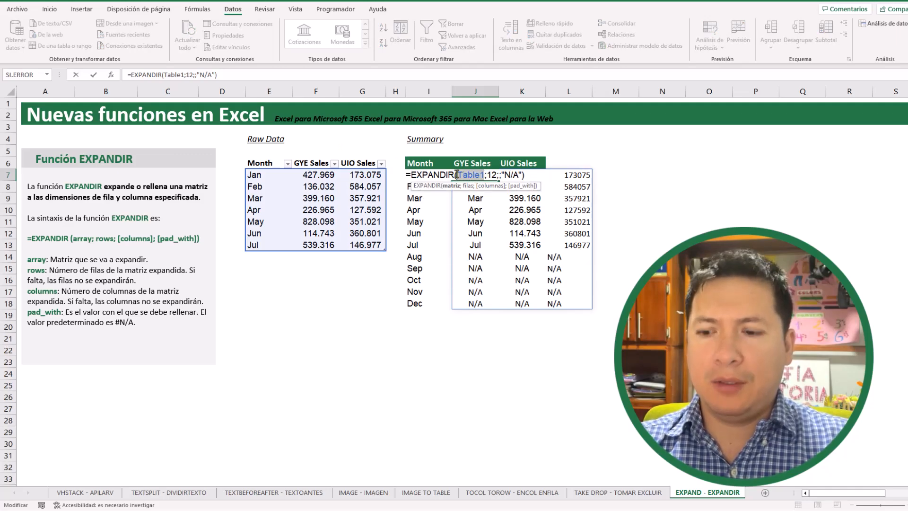
{"action": "key", "text": "BackSpace"}
{"action": "left_click_drag", "start_coordinate": [324, 174], "coordinate": [374, 246]}
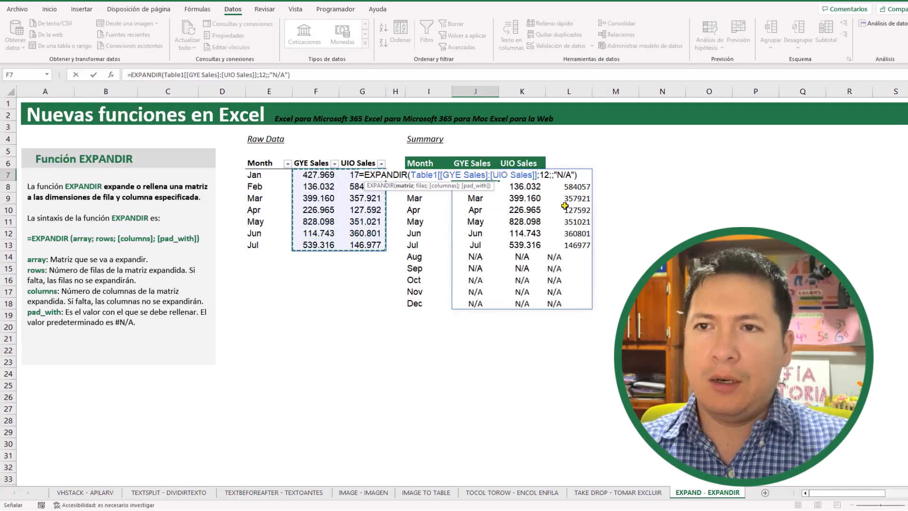
{"action": "key", "text": "Return"}
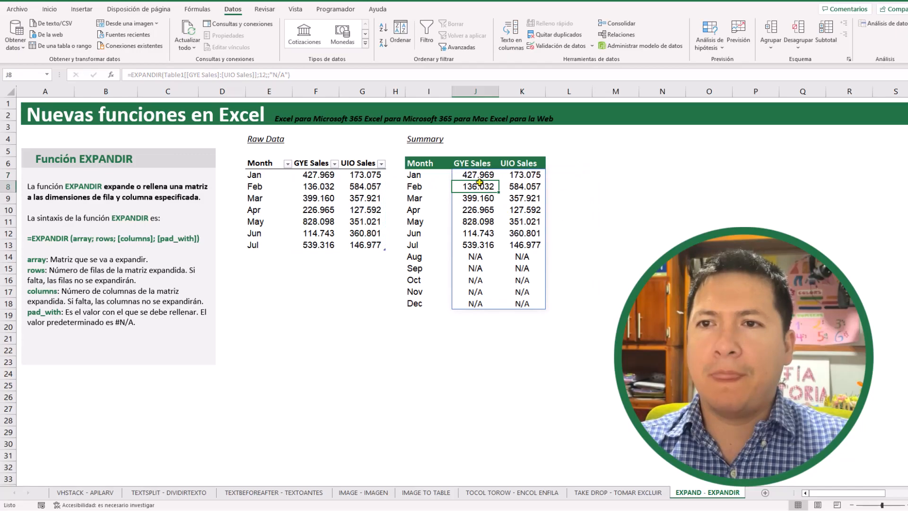
{"action": "left_click", "coordinate": [471, 265]}
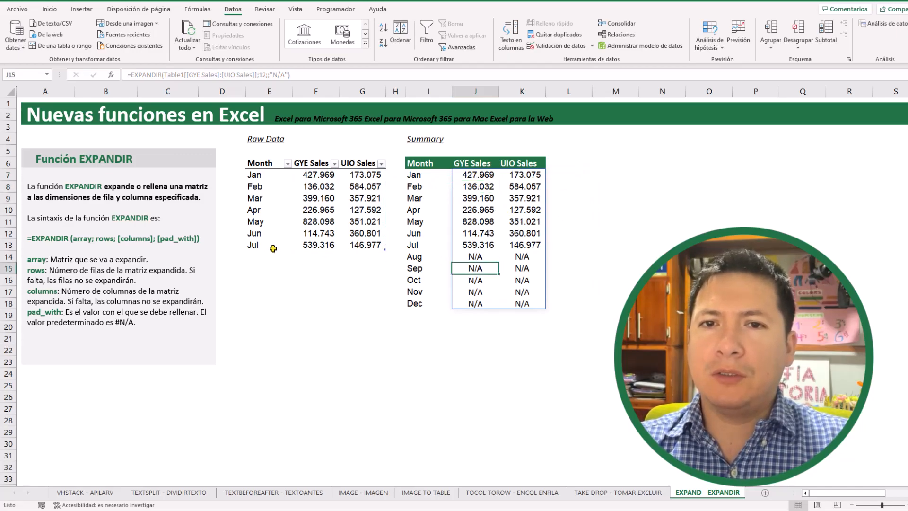
Step: Add an Aug row below Jul in the Raw Data table with GYE Sales 555 and UIO Sales 6666
{"action": "left_click", "coordinate": [256, 254]}
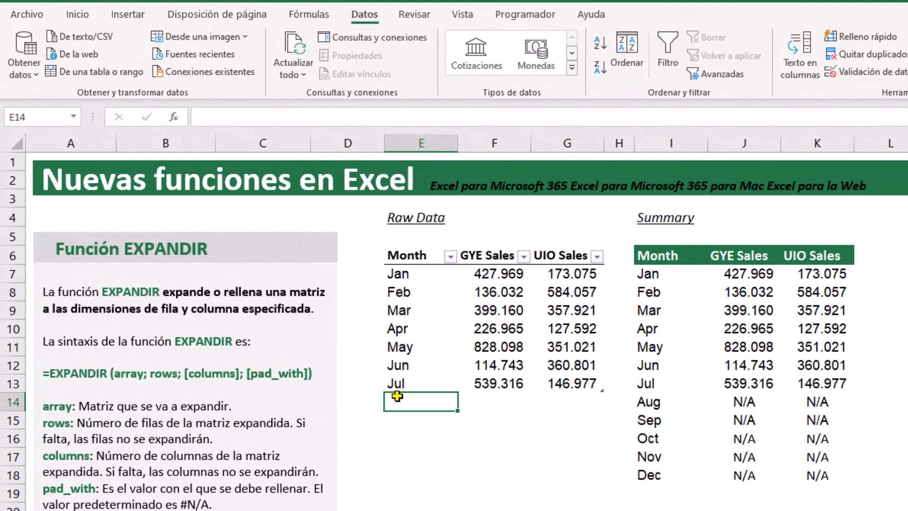
{"action": "type", "text": "aUG"}
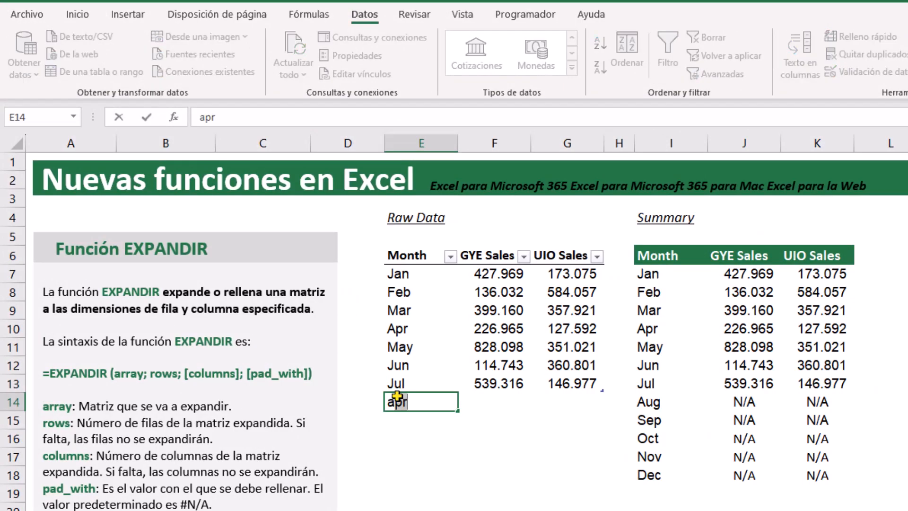
{"action": "key", "text": "BackSpace"}
{"action": "key", "text": "BackSpace"}
{"action": "key", "text": "BackSpace"}
{"action": "type", "text": "Aug"}
{"action": "key", "text": "Tab"}
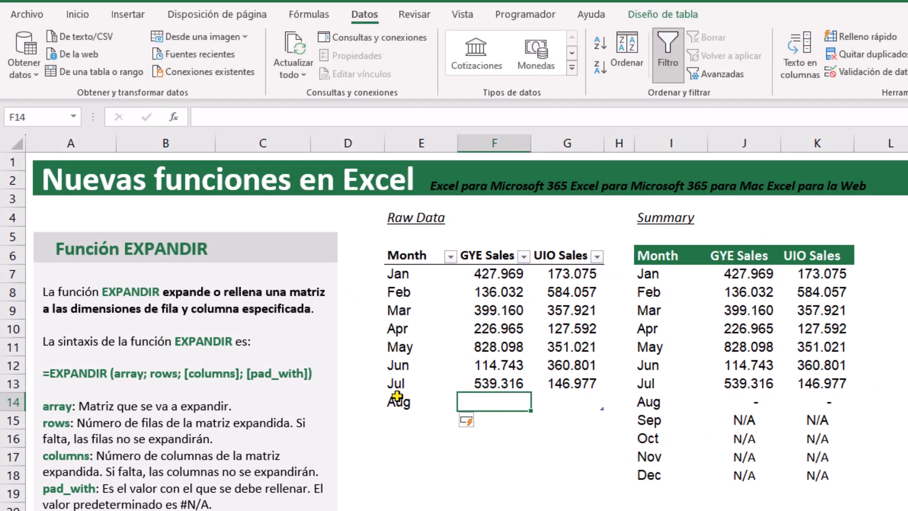
{"action": "type", "text": "555"}
{"action": "key", "text": "Tab"}
{"action": "type", "text": "6666"}
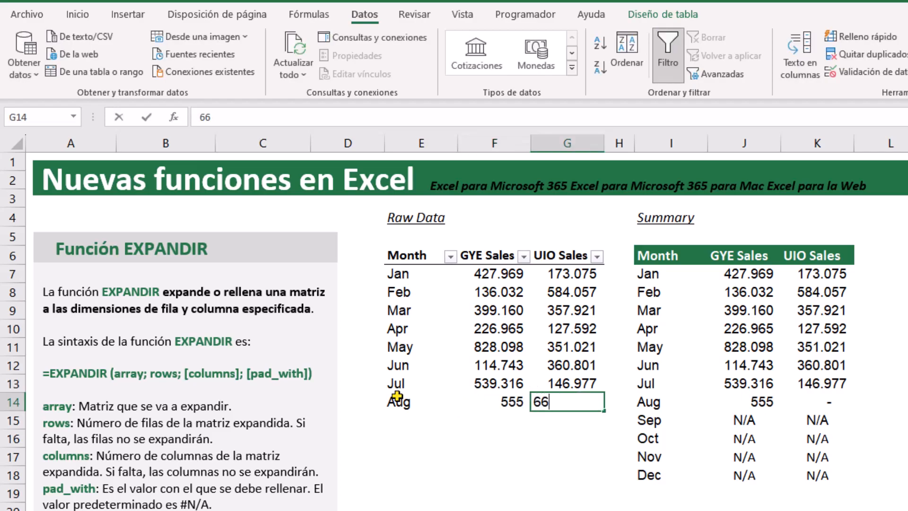
{"action": "key", "text": "Return"}
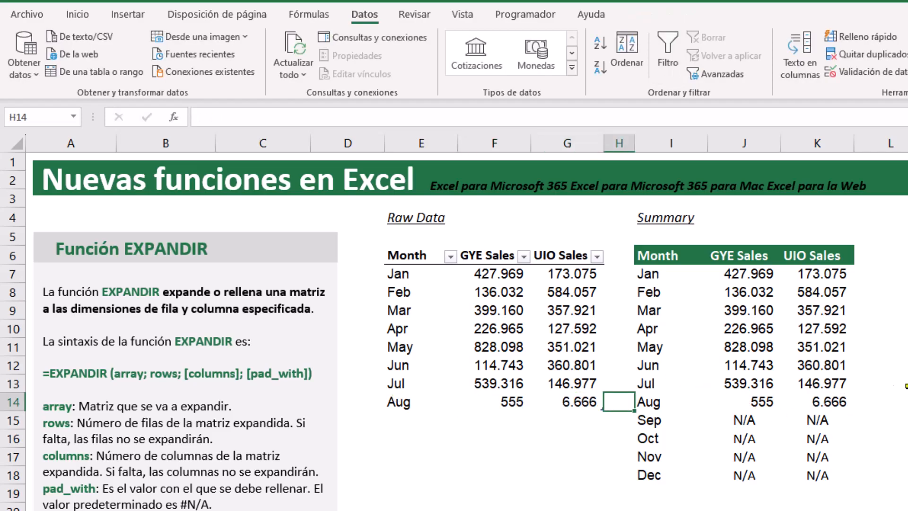
Step: Check the August values and the expanded range in the Summary table
{"action": "left_click", "coordinate": [828, 400]}
{"action": "left_click", "coordinate": [765, 310]}
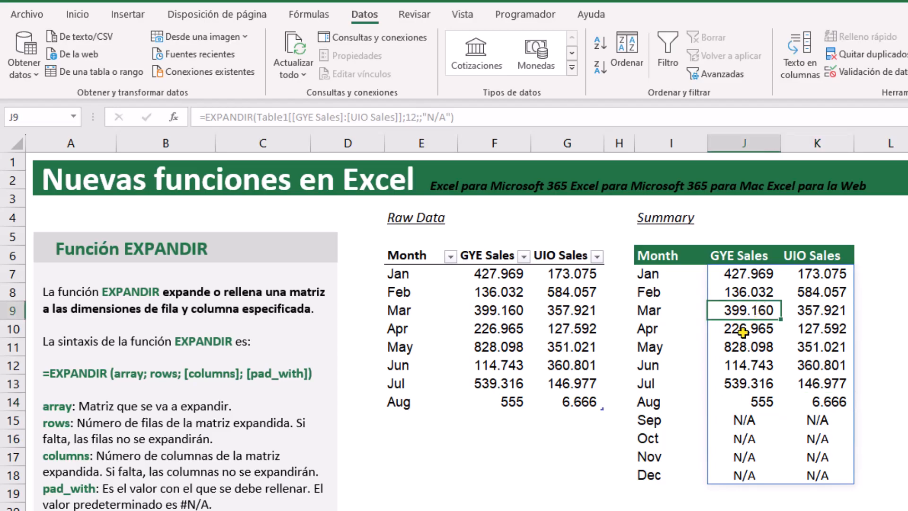
{"action": "left_click", "coordinate": [693, 255]}
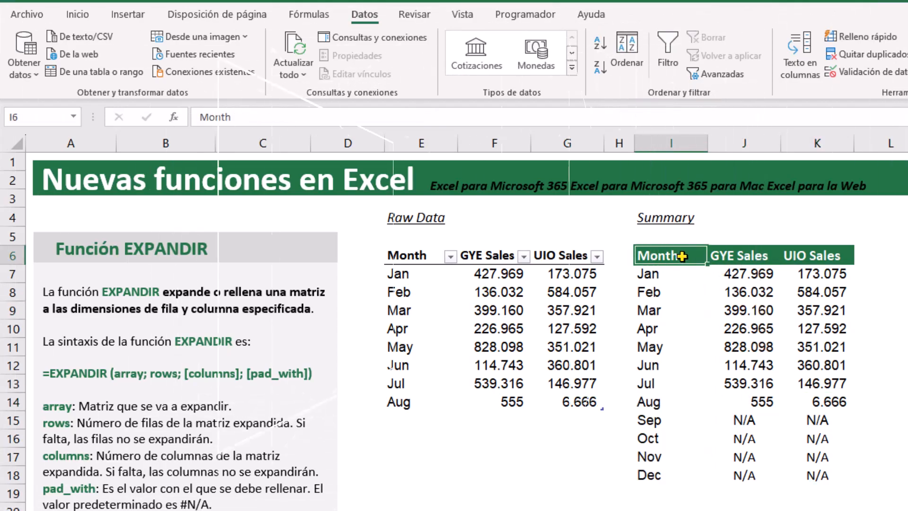